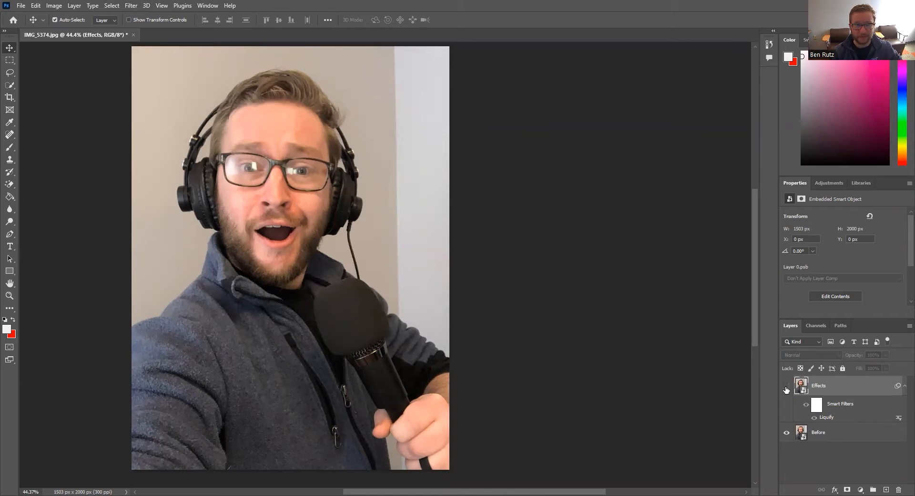
Show the Effects layer and open the Filter Gallery's Poster Edges filter for it
click(787, 388)
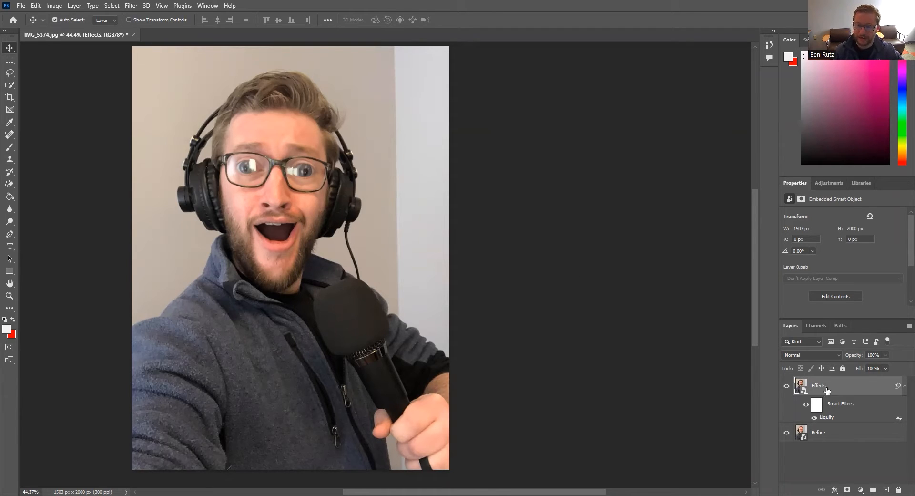
click(130, 6)
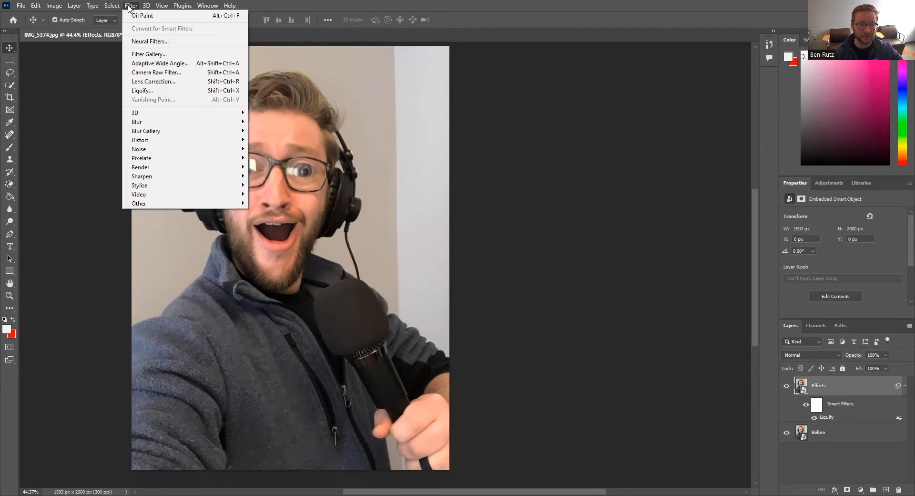
click(143, 59)
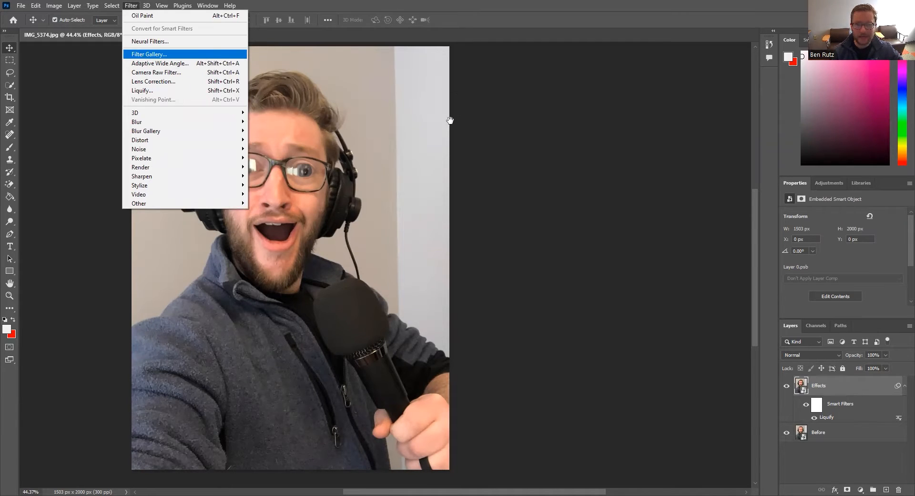
click(615, 185)
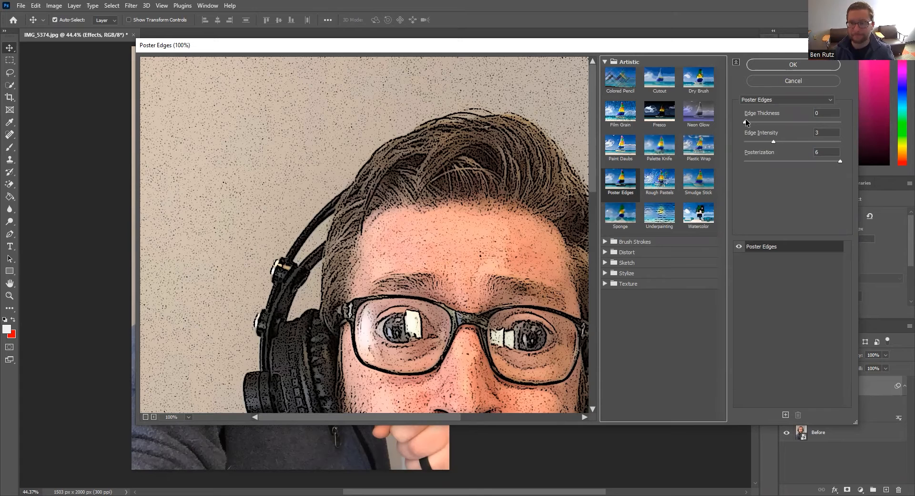
Apply Poster Edges with Edge Thickness 0, Edge Intensity 0 and Posterization 2
click(823, 132)
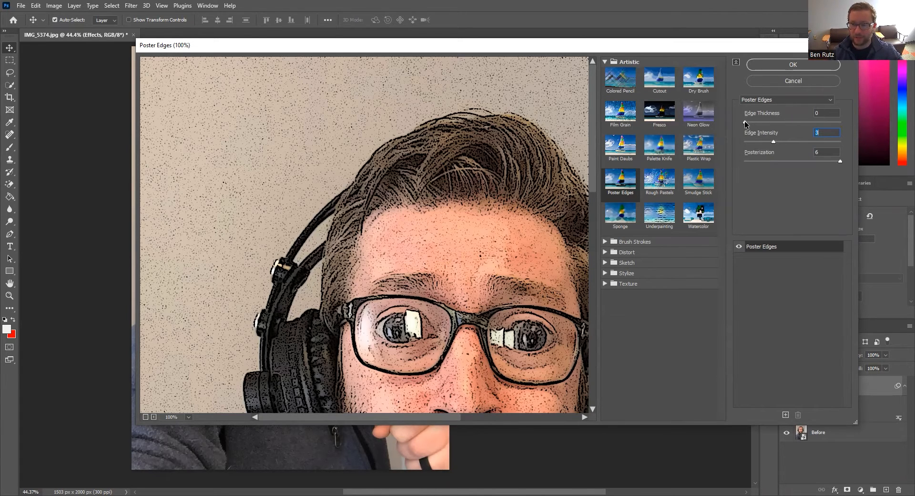
drag(745, 122, 813, 125)
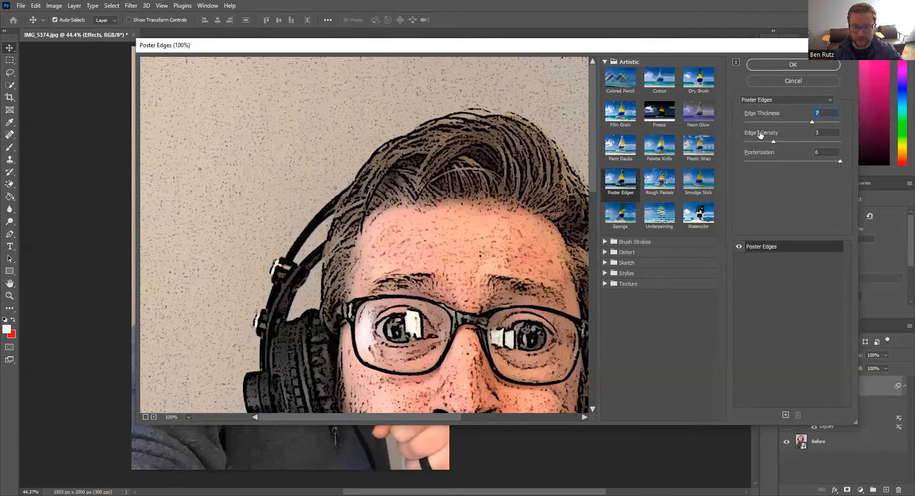
text(0)
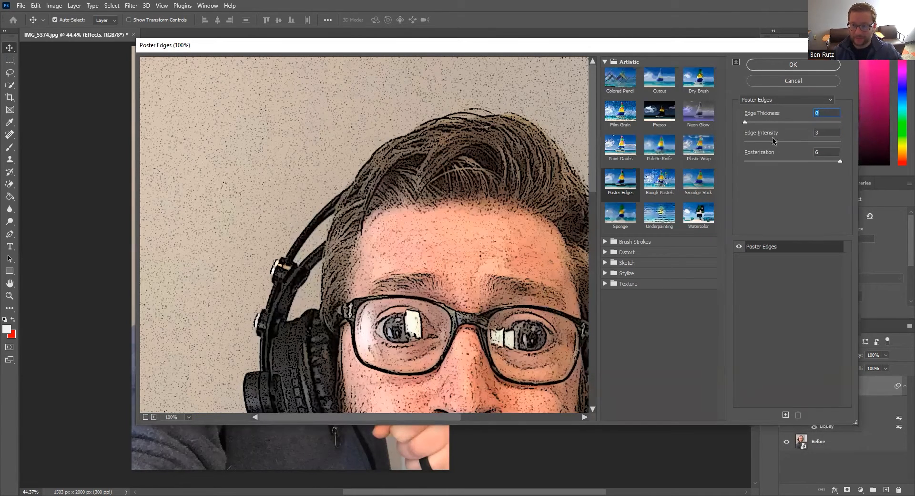
drag(773, 142, 737, 141)
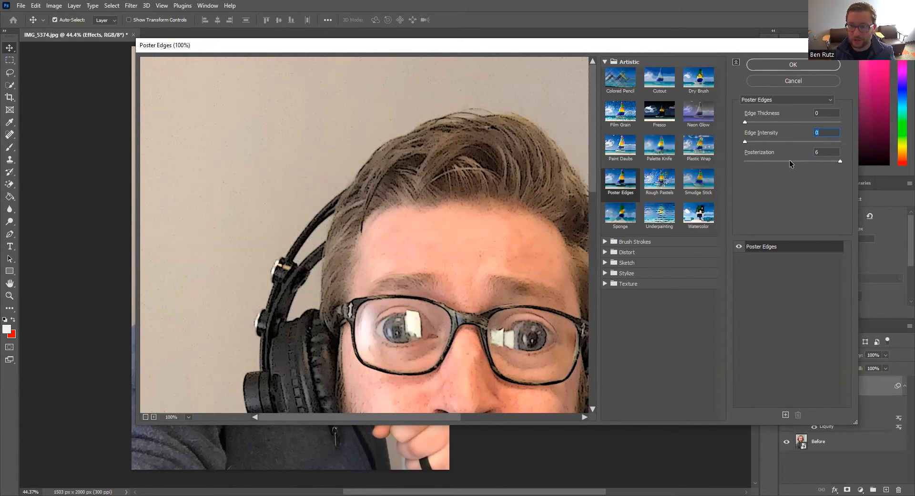
text(2)
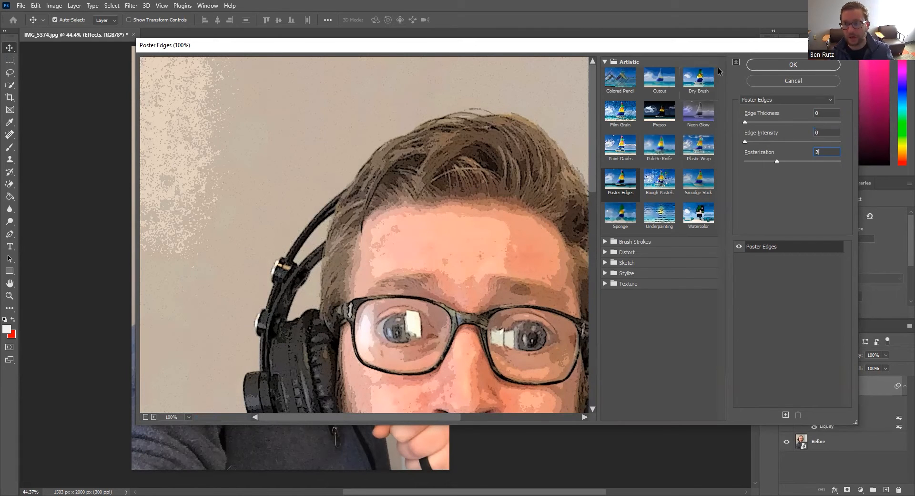
click(761, 65)
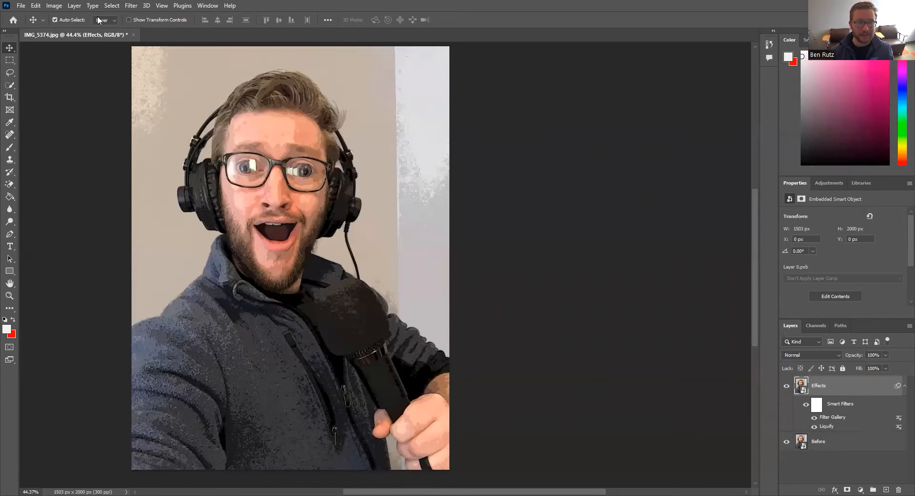
Apply Unsharp Mask to the Effects layer with Amount 90%, Radius 5.0 pixels and Threshold 10 levels, comparing the image with and without preview
click(128, 7)
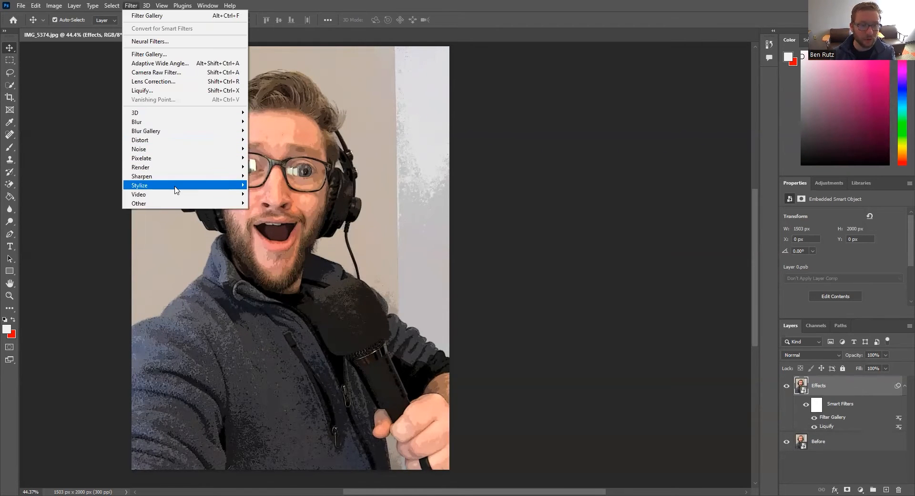
mouse_move(224, 176)
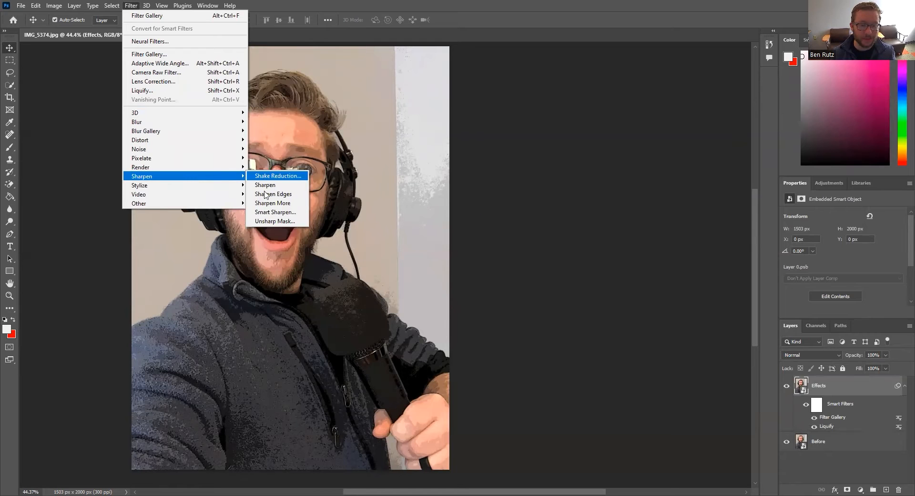
click(263, 222)
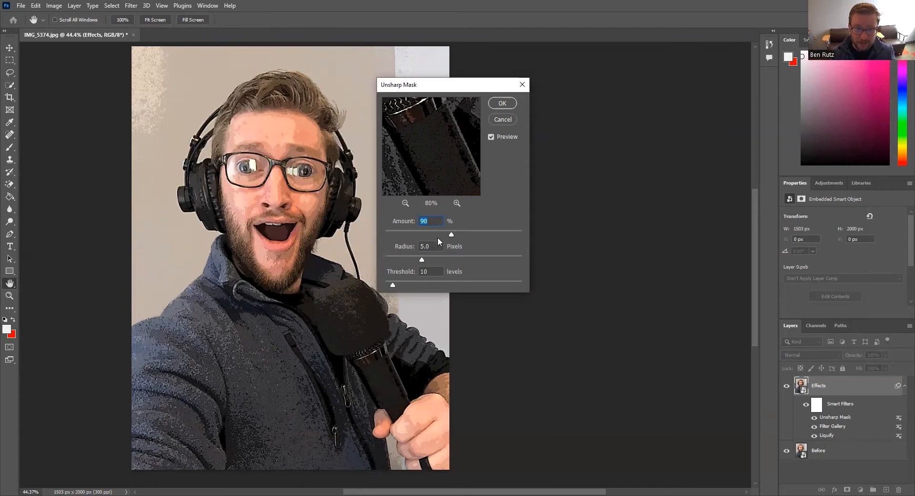
click(434, 248)
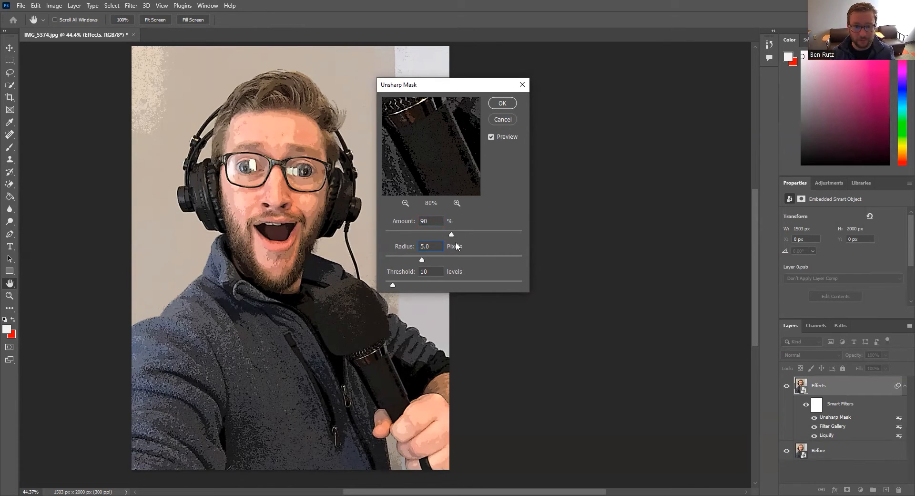
click(439, 271)
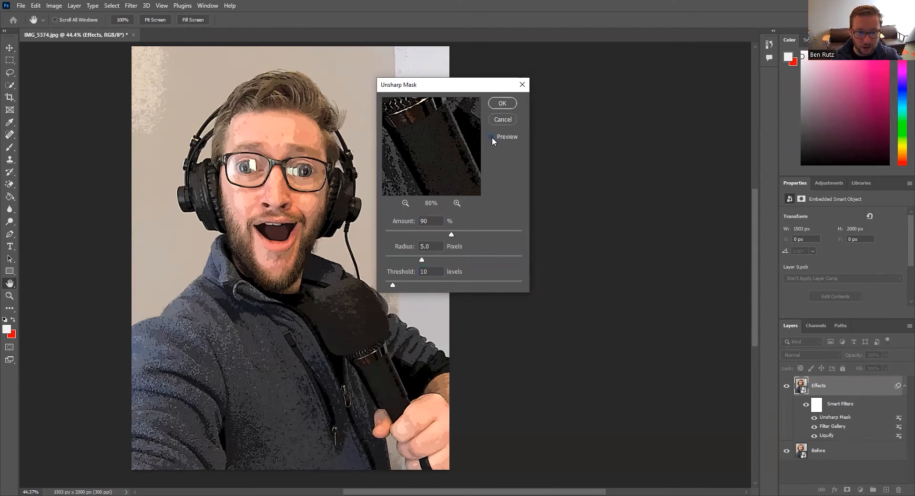
click(491, 137)
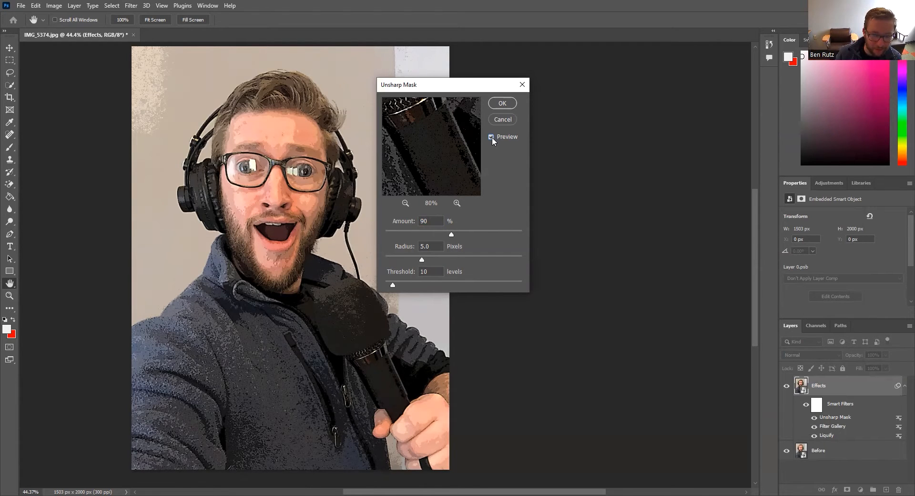
click(491, 137)
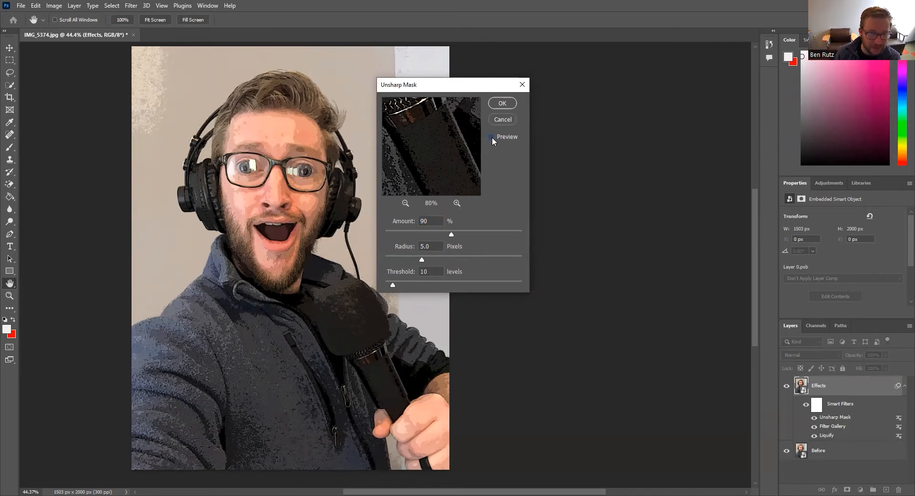
click(492, 137)
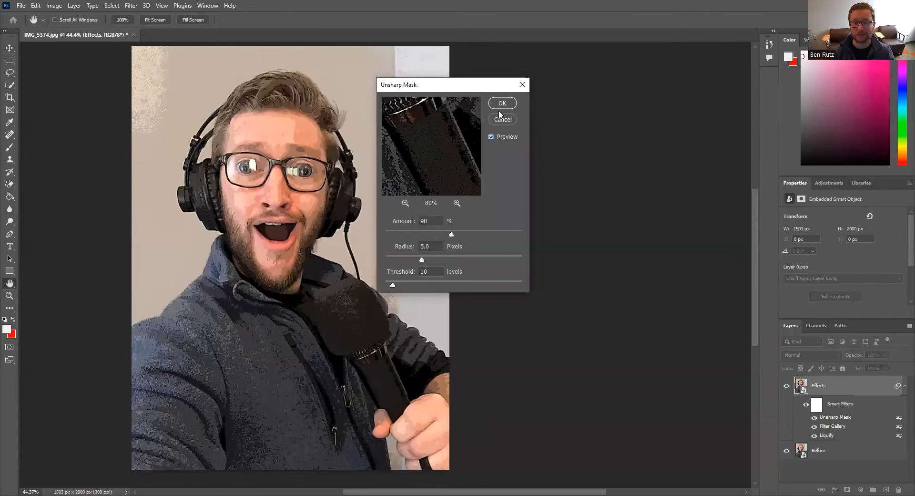
click(492, 138)
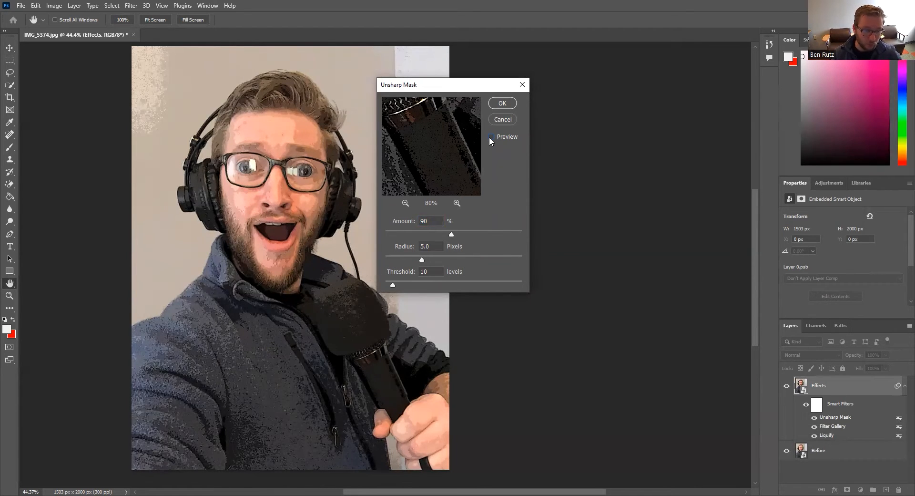
click(491, 138)
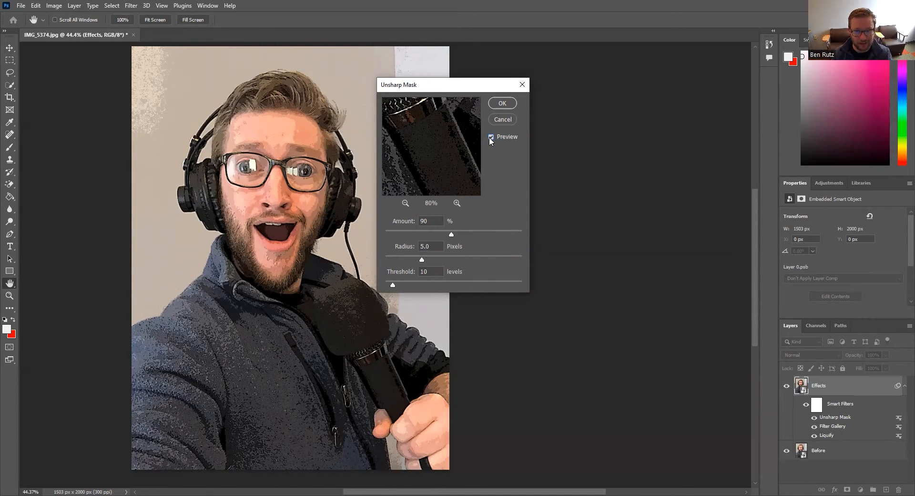
click(508, 105)
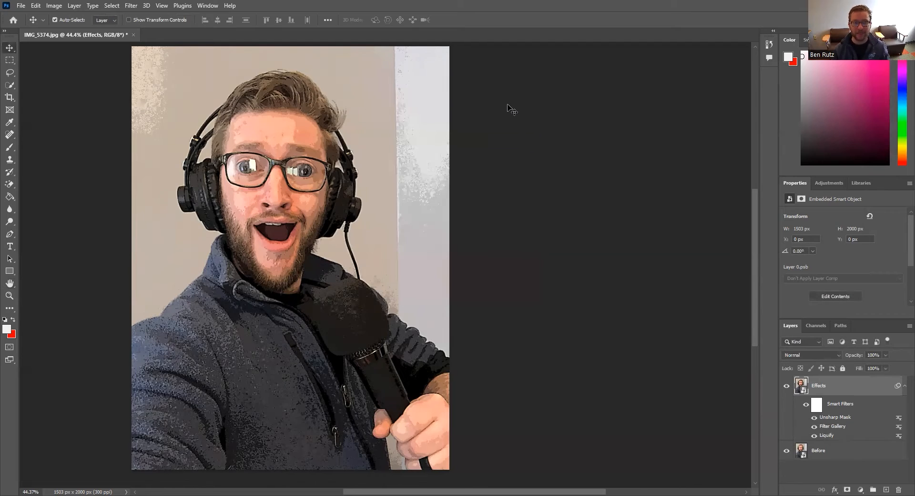
Apply Oil Paint to the Effects layer with Stylization 4.0, Cleanliness 3.0, Scale 0.1, Bristle Detail 0.0 and Lighting off
click(129, 6)
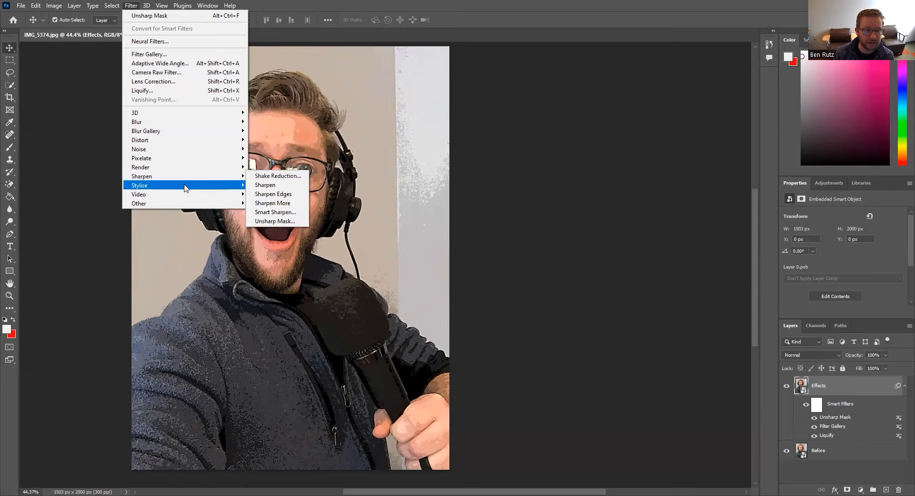
mouse_move(186, 186)
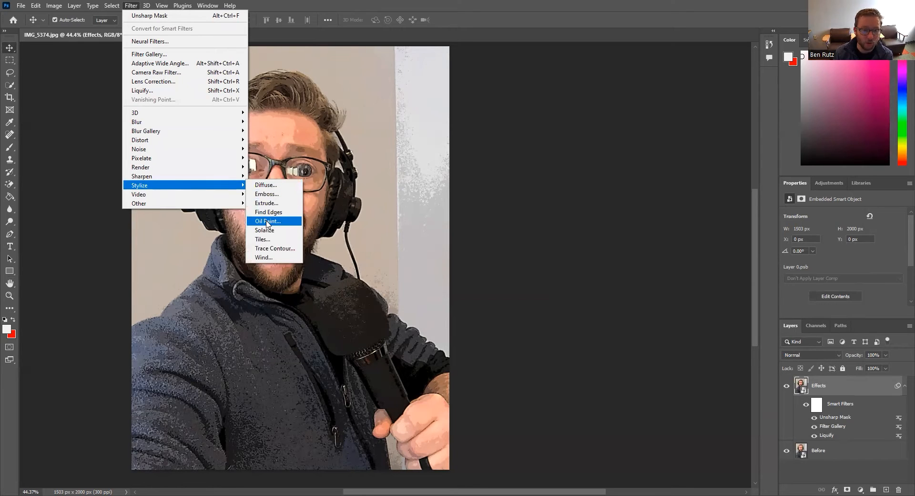
click(267, 221)
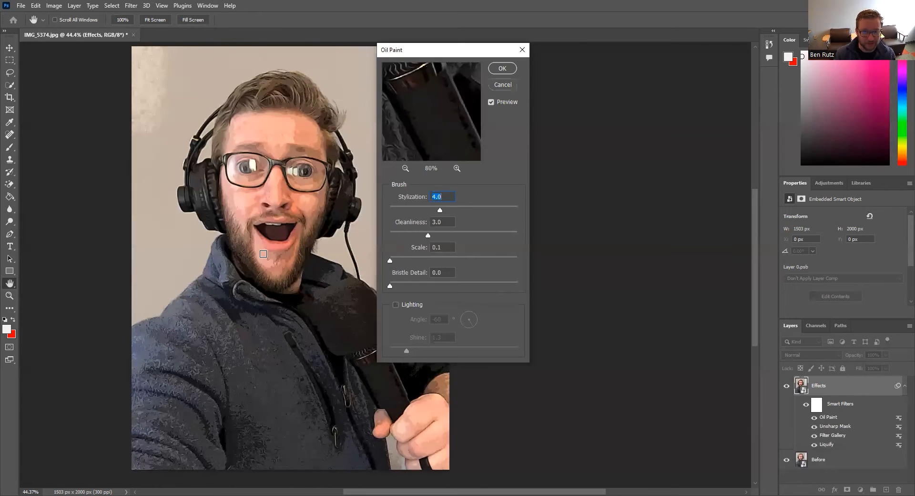
click(491, 102)
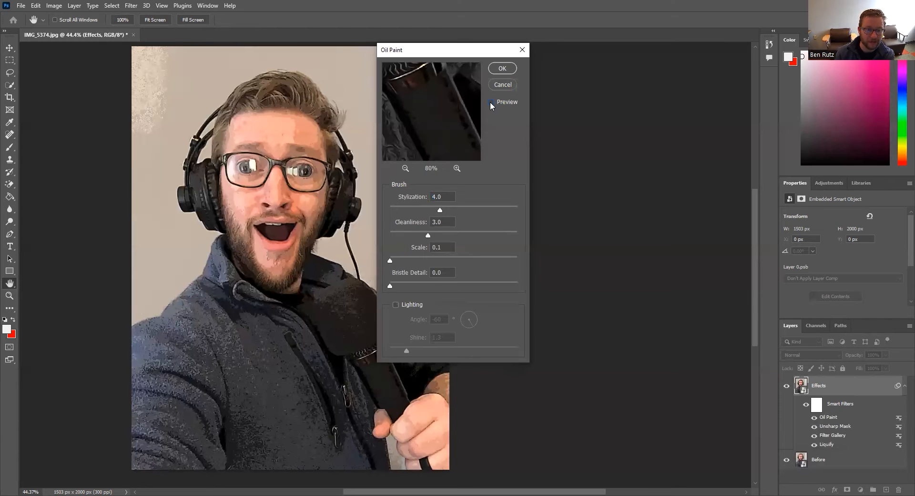
click(491, 102)
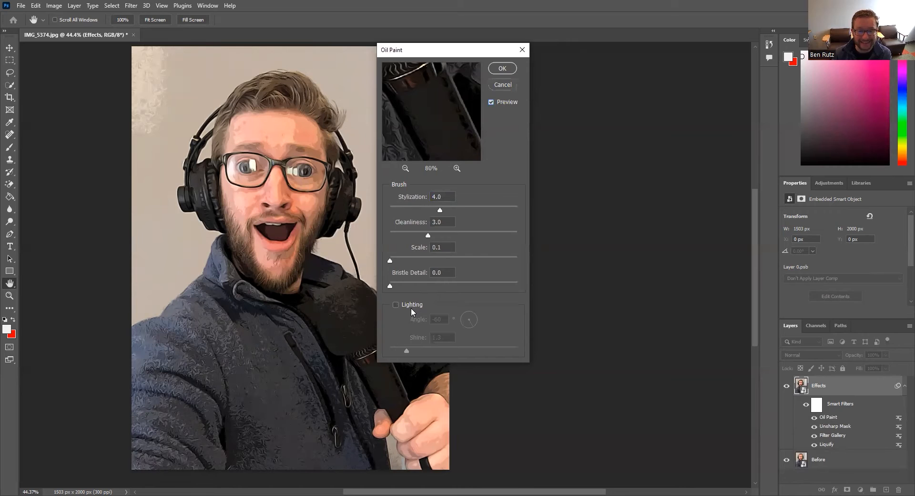
click(395, 304)
click(396, 305)
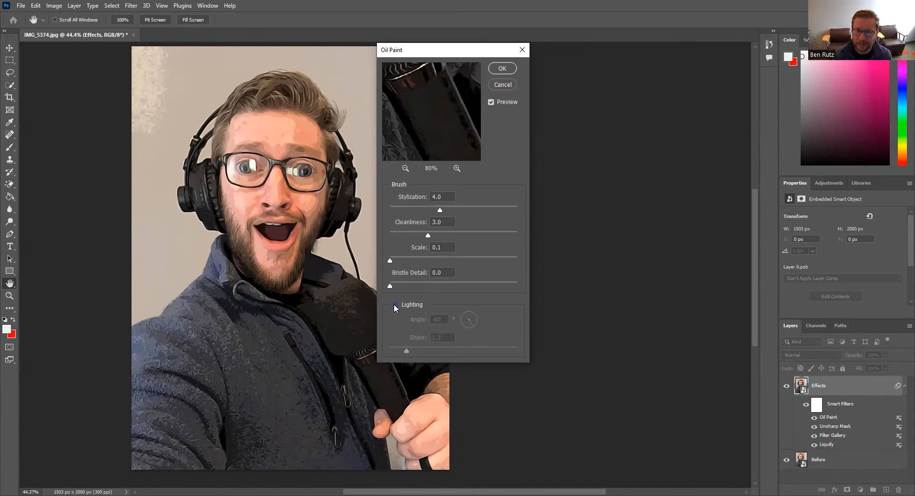
click(503, 69)
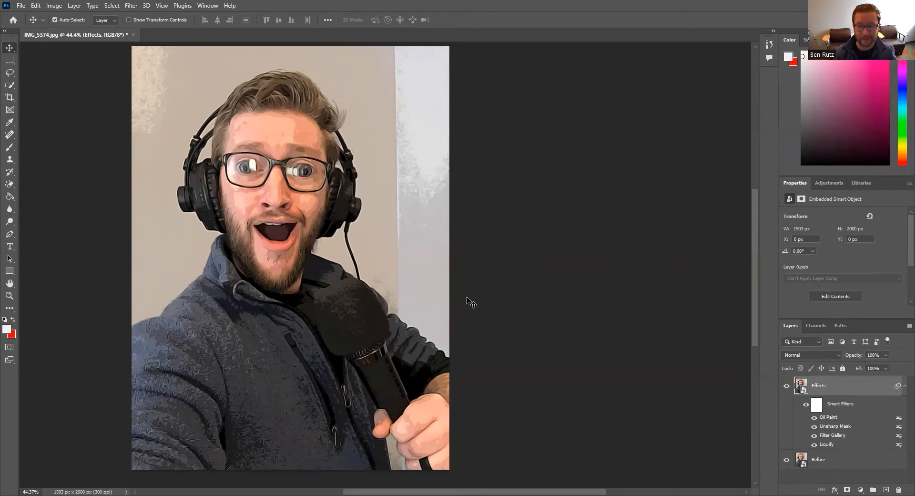
Duplicate the Before layer as a layer named Outlines and move it above the Effects layer
click(845, 465)
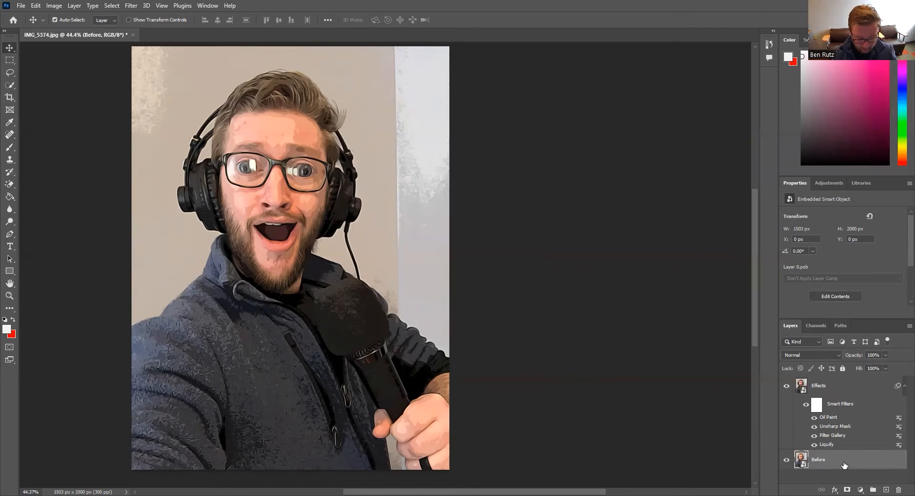
key(ctrl)
key(ctrl+j)
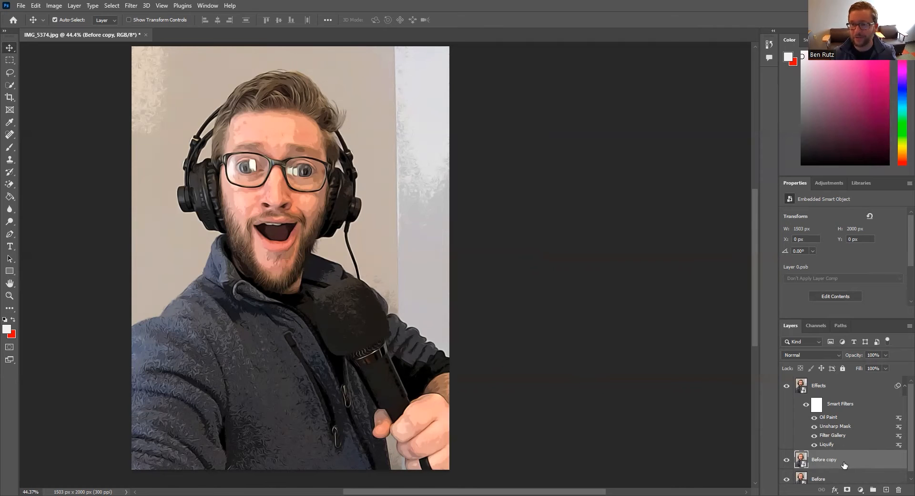
scroll(845, 465, down, 1)
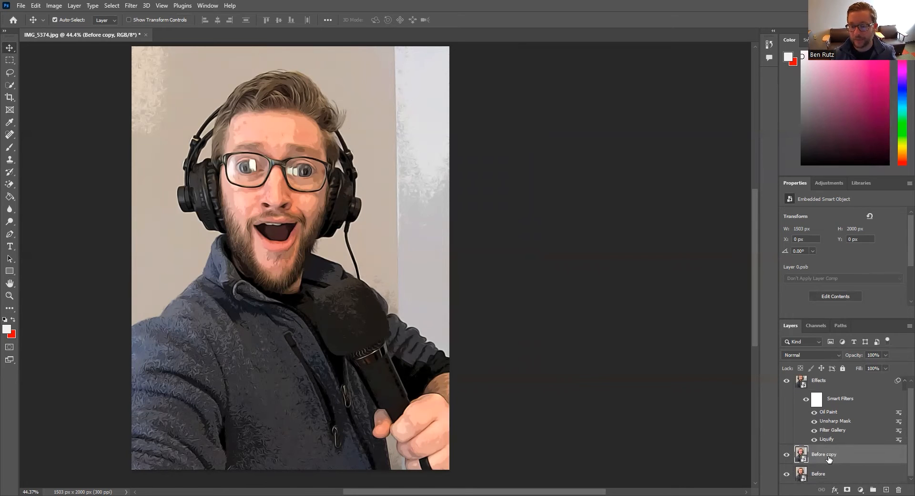
double_click(826, 457)
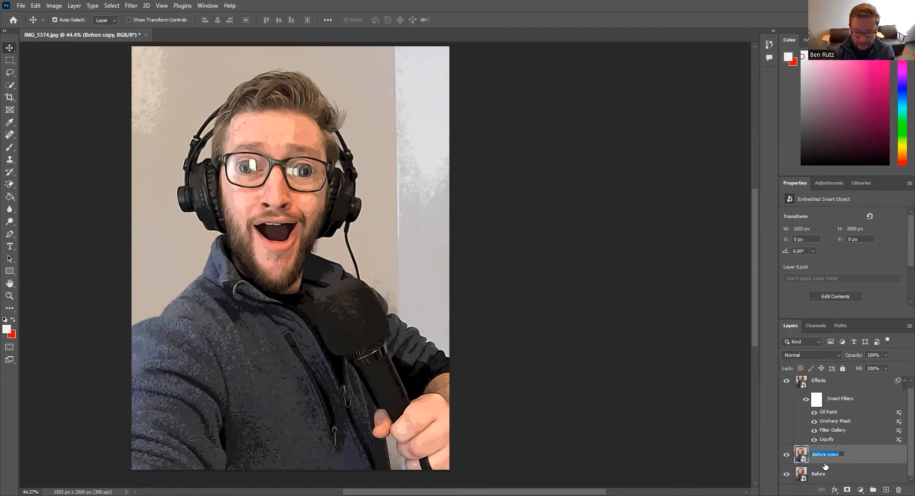
text(Outlines)
key(Return)
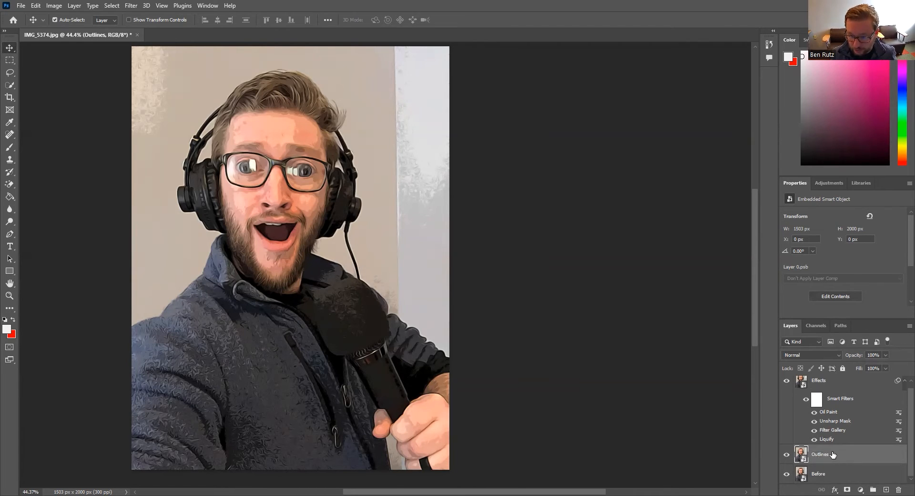
mouse_move(833, 454)
mouse_down()
mouse_move(826, 380)
mouse_move(841, 387)
mouse_move(832, 381)
mouse_up()
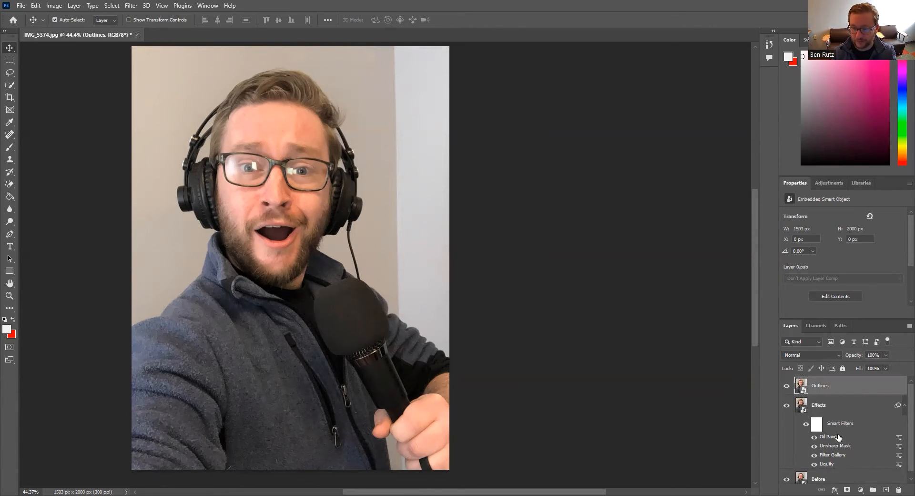
Copy the Liquify smart filter from the Effects layer to the Outlines layer and check its effect on the face
click(836, 466)
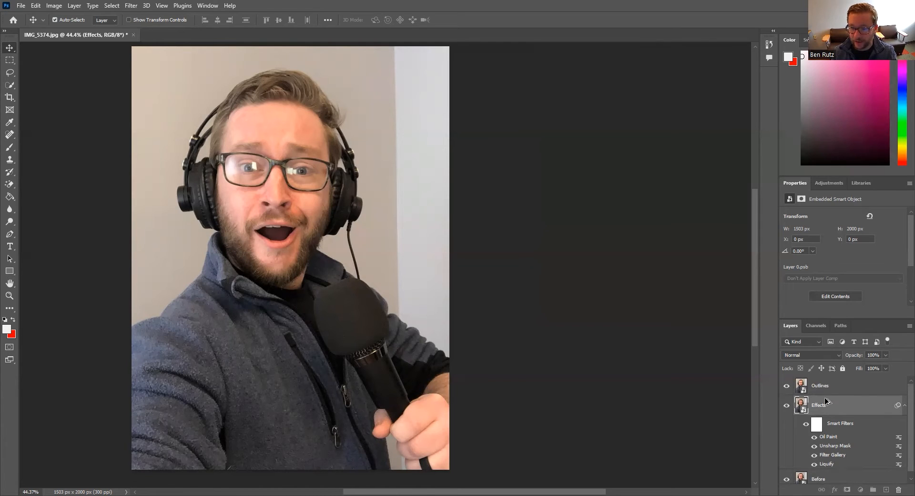
drag(827, 389, 827, 388)
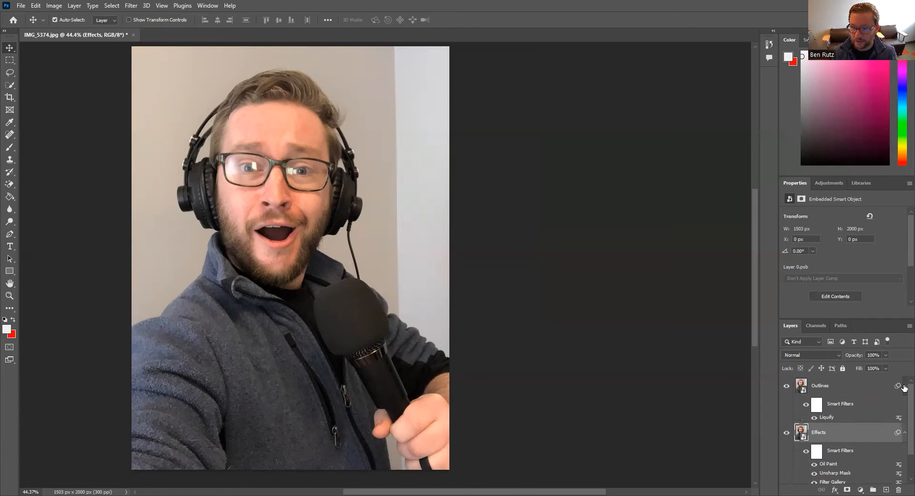
click(814, 417)
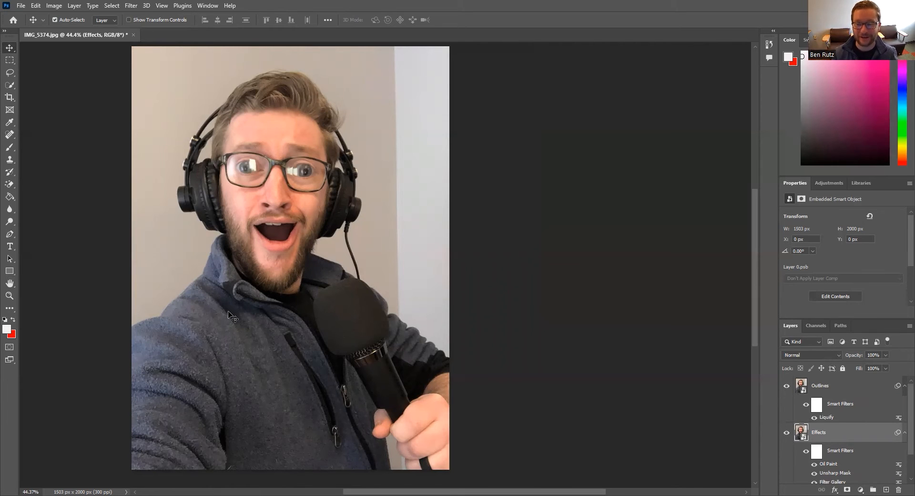
Apply Poster Edges to the Outlines layer with Edge Thickness 0, Edge Intensity 3 and Posterization 6
click(826, 385)
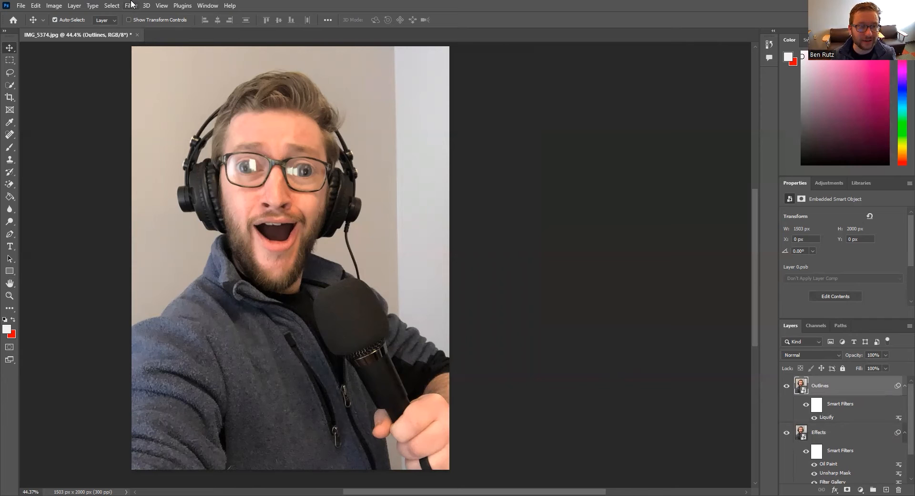
click(132, 7)
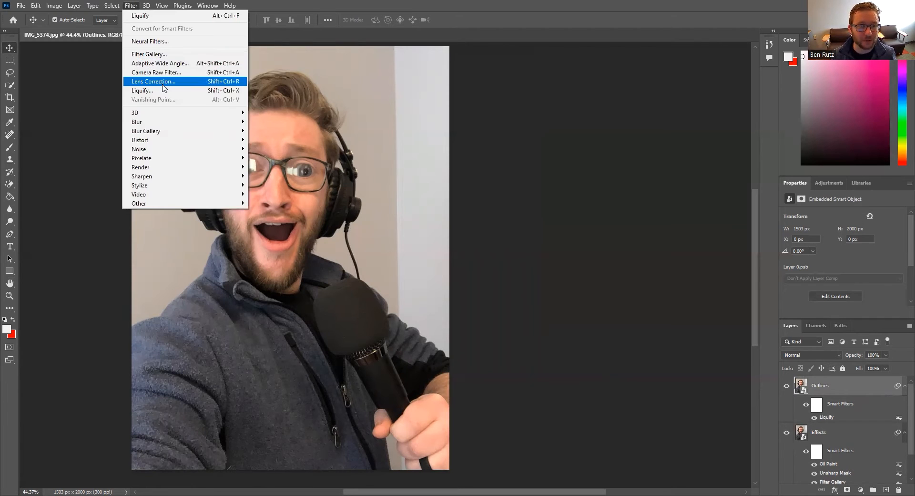
click(161, 56)
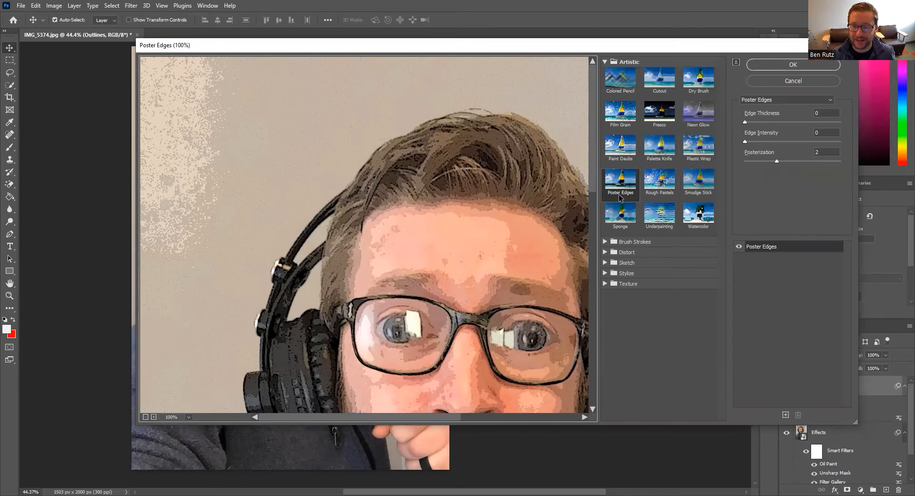
click(831, 133)
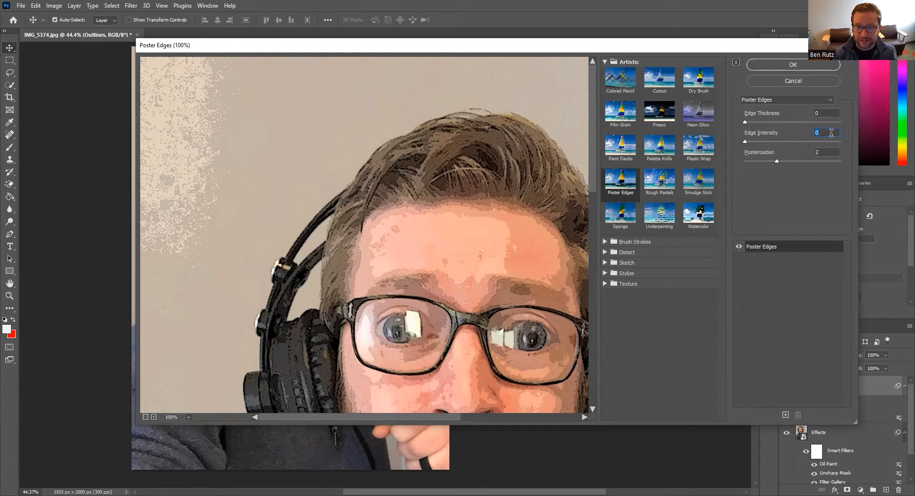
text(3)
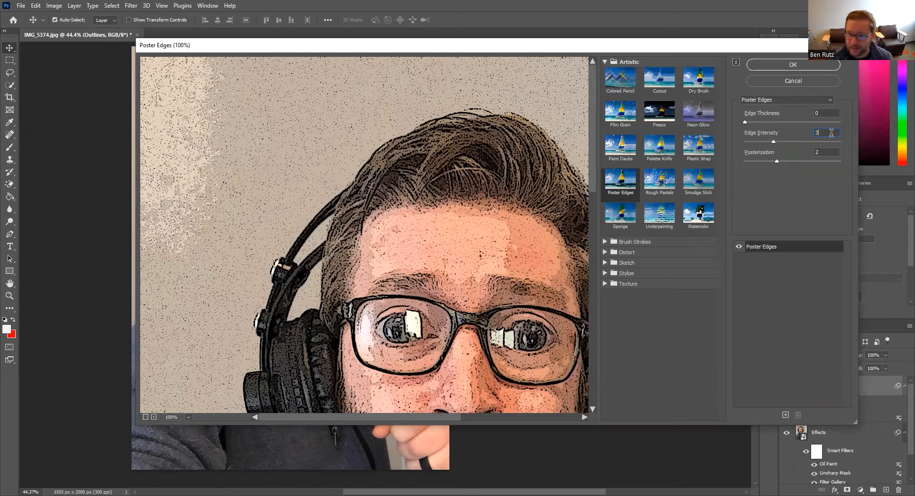
double_click(827, 151)
text(6)
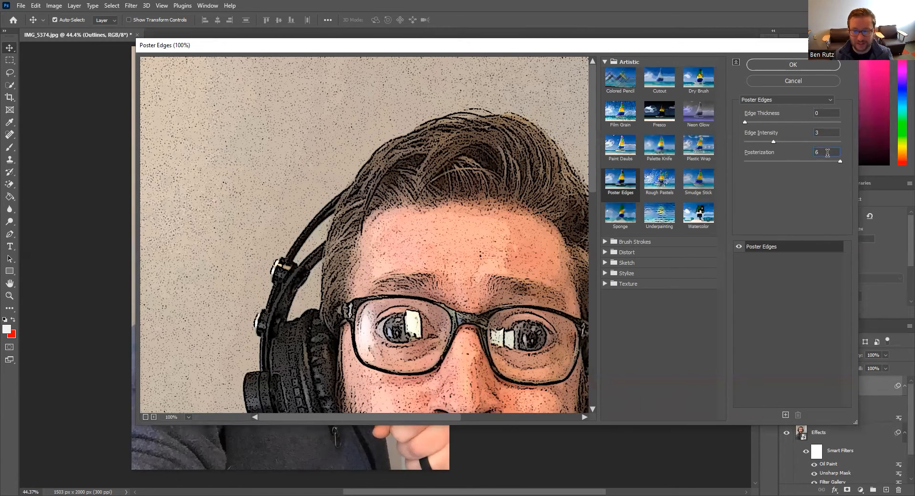
mouse_move(838, 162)
mouse_down()
mouse_move(770, 167)
mouse_move(846, 164)
mouse_up()
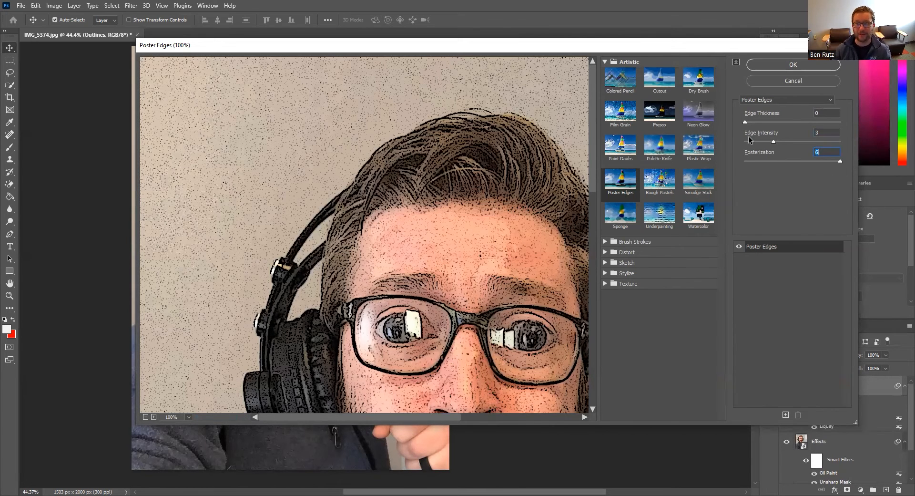
click(772, 68)
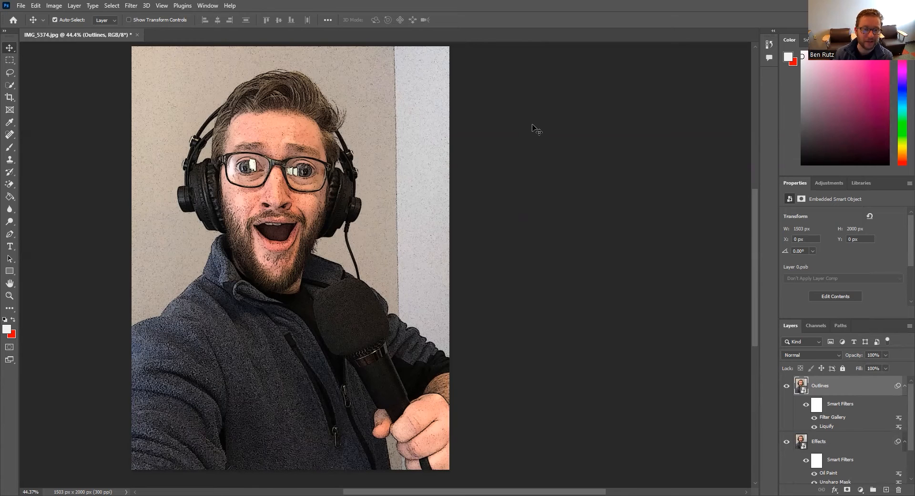
Apply Unsharp Mask to the Outlines layer with Amount 60%, Radius 5.0 pixels and Threshold 5 levels
click(134, 8)
mouse_move(160, 186)
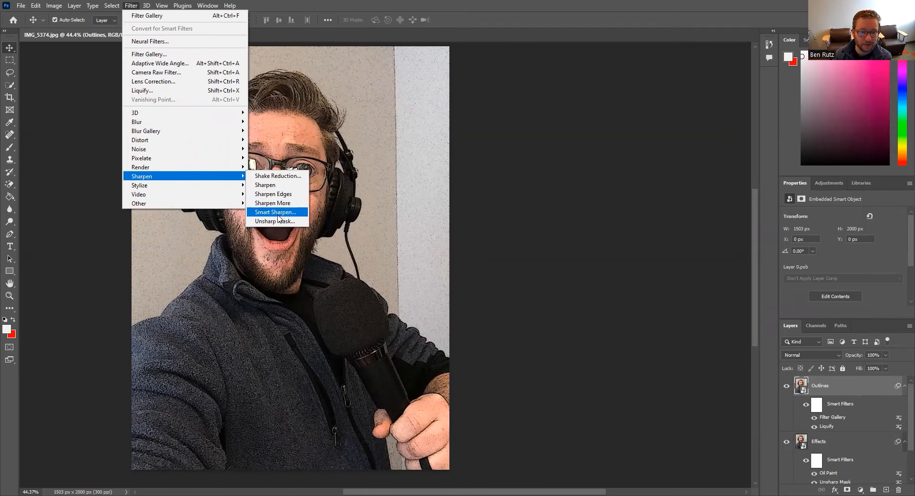
click(273, 218)
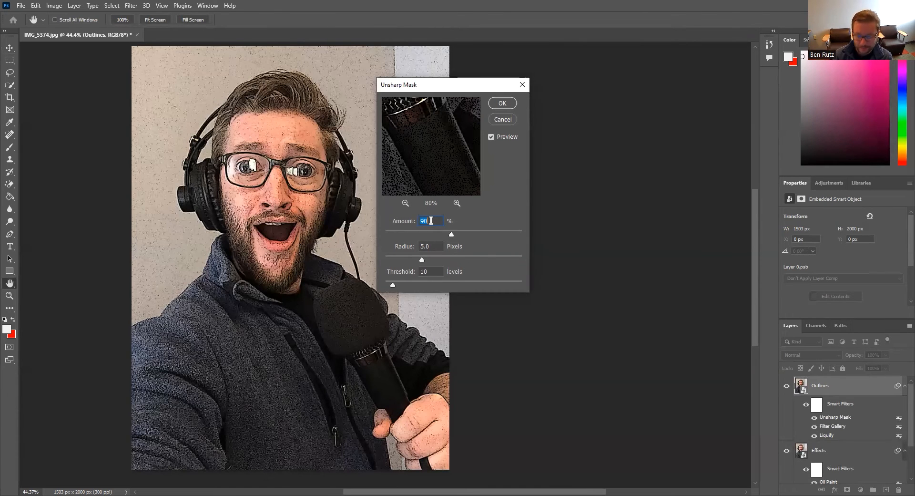
text(60)
double_click(432, 271)
text(5)
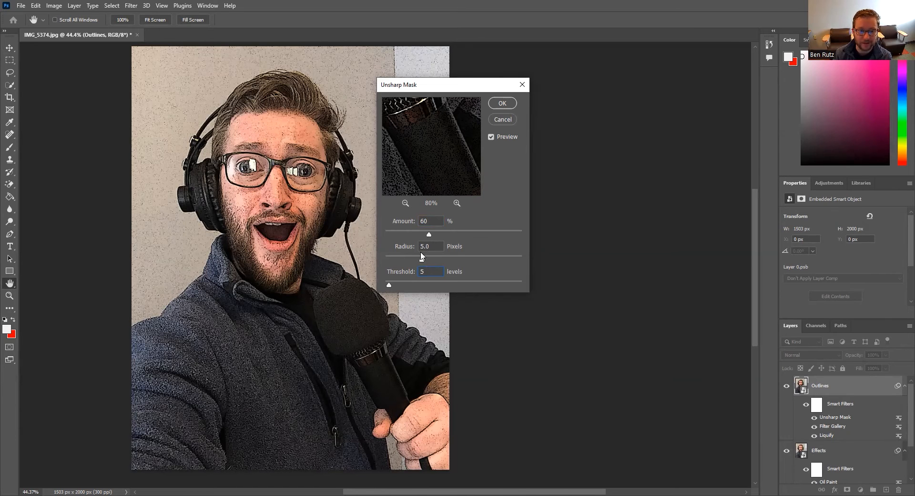
click(491, 137)
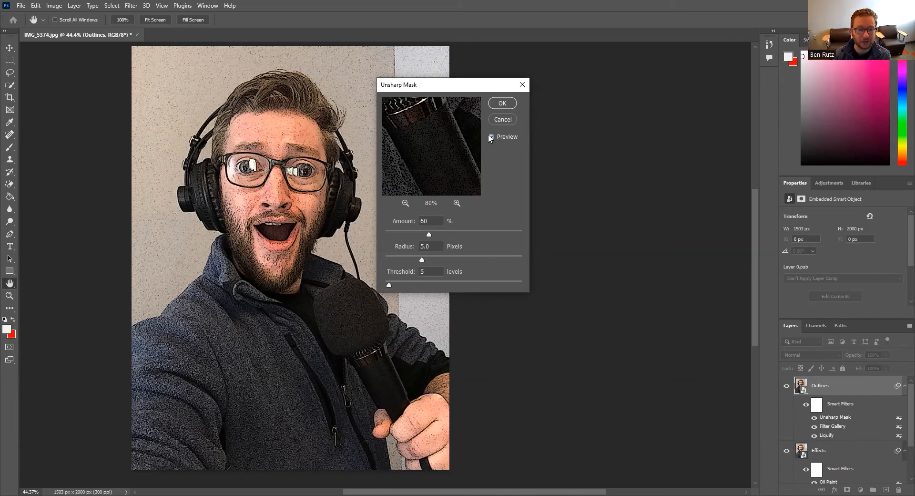
click(497, 104)
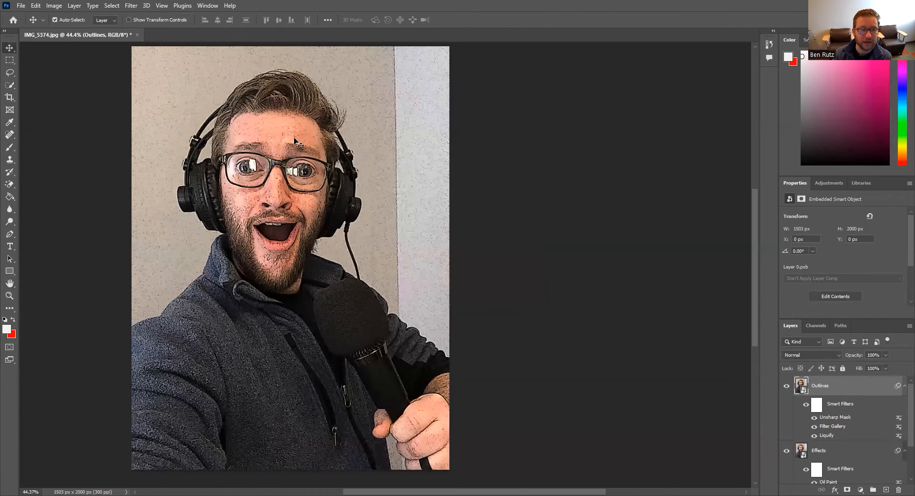
Apply Oil Paint to the Outlines layer with Stylization 4.0, Cleanliness 3.0, Scale 0.1, Bristle Detail 0.0 and Lighting off, comparing with and without preview
click(135, 7)
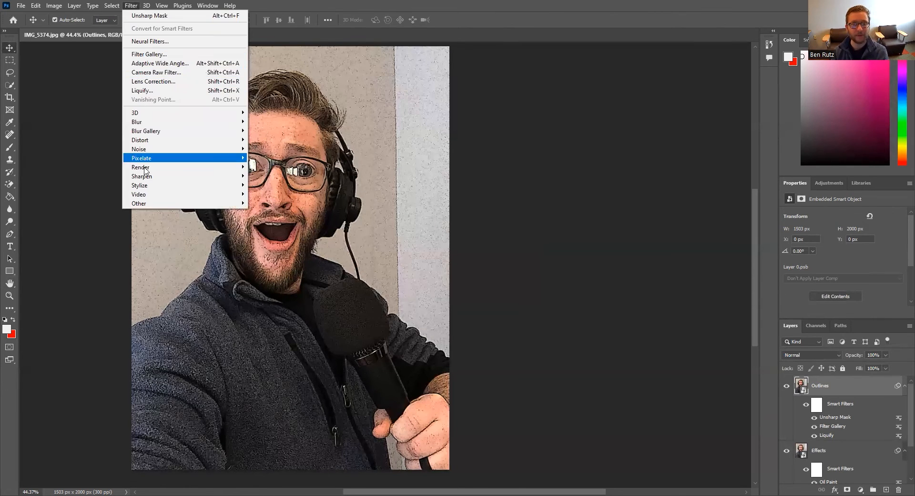
mouse_move(146, 180)
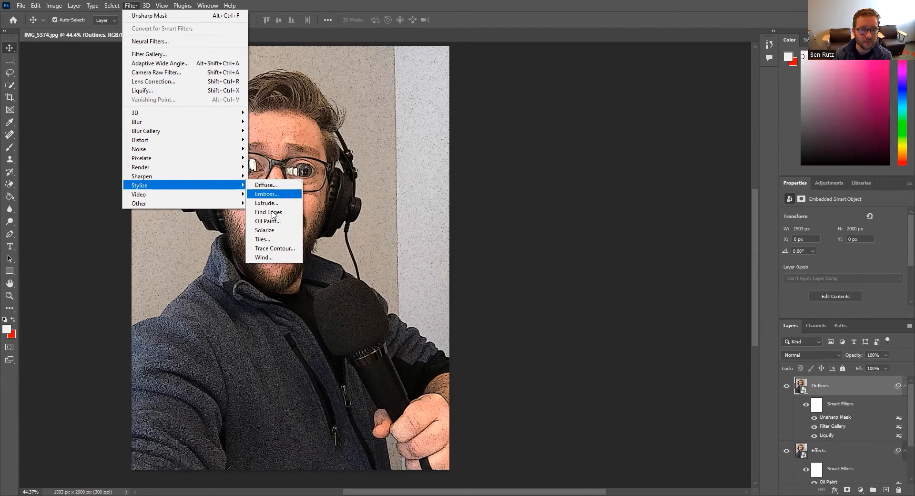
click(270, 221)
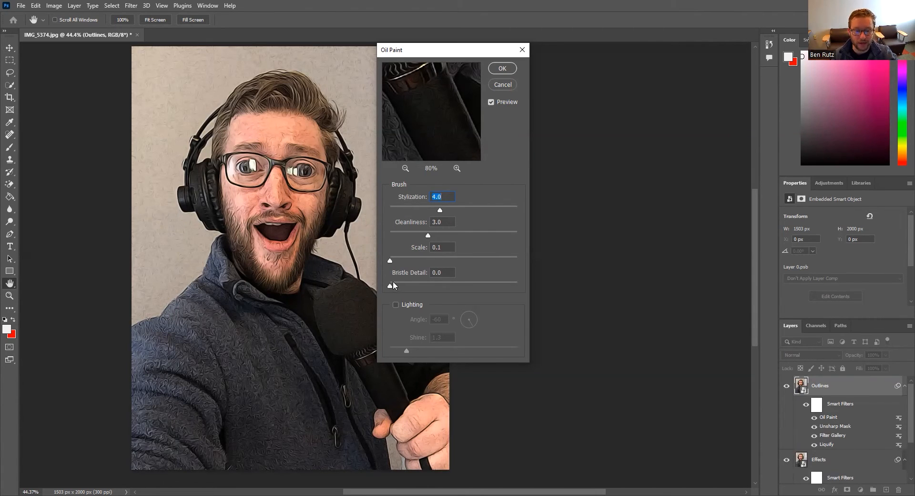
click(492, 102)
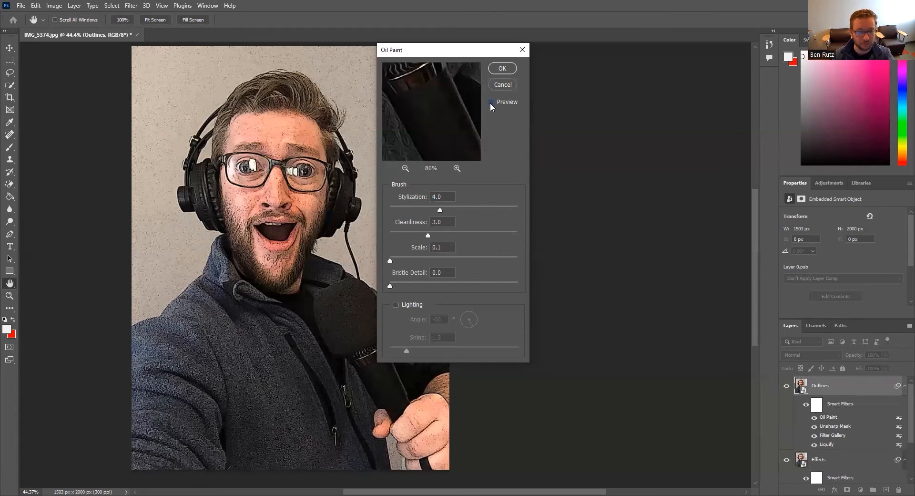
click(491, 103)
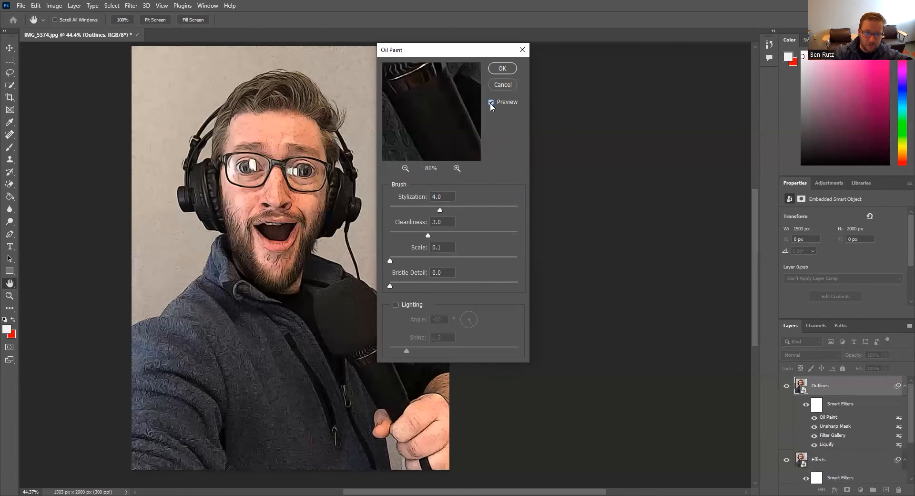
click(507, 69)
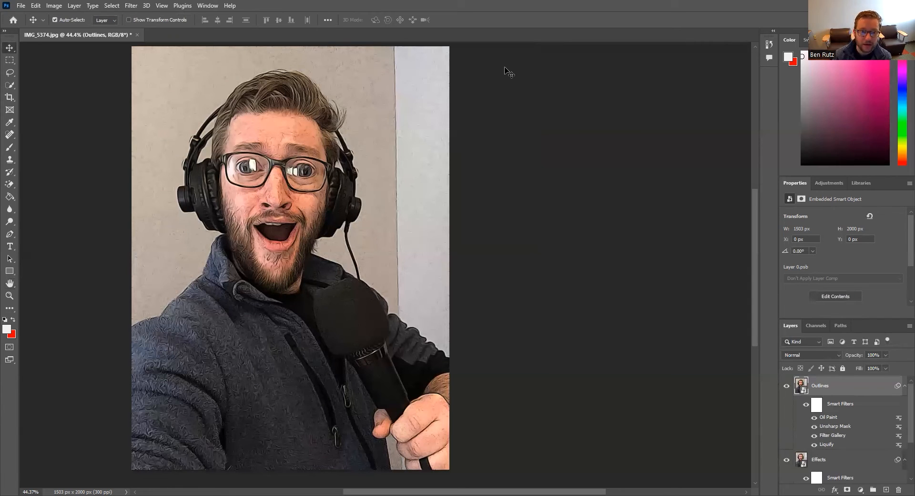
Set the blend mode of the Outlines layer to Overlay
scroll(819, 425, down, 3)
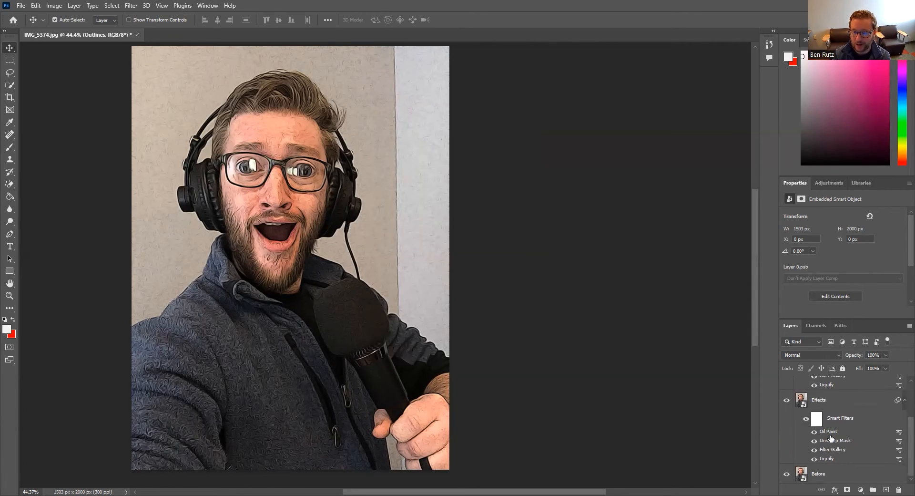
scroll(816, 422, up, 3)
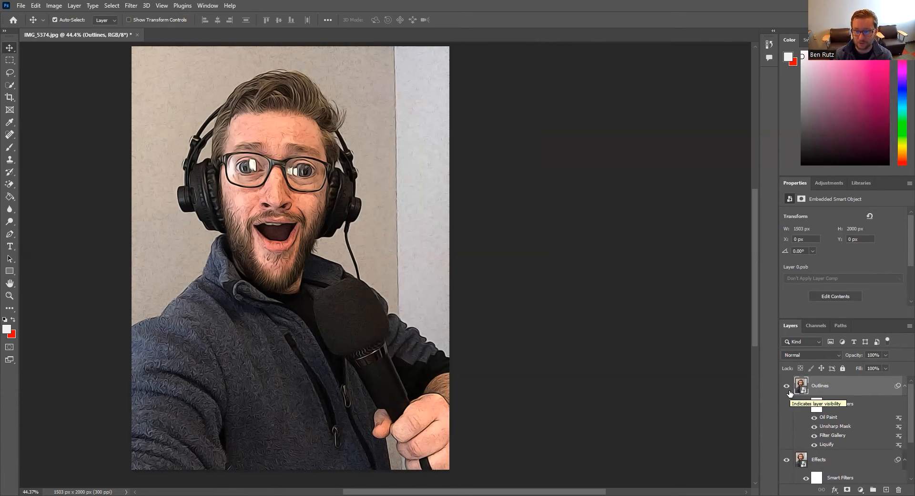
click(838, 355)
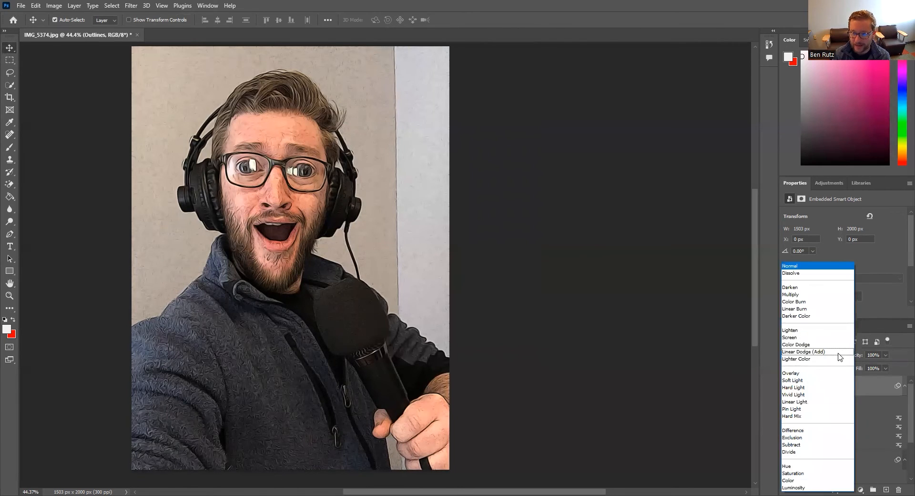
click(821, 374)
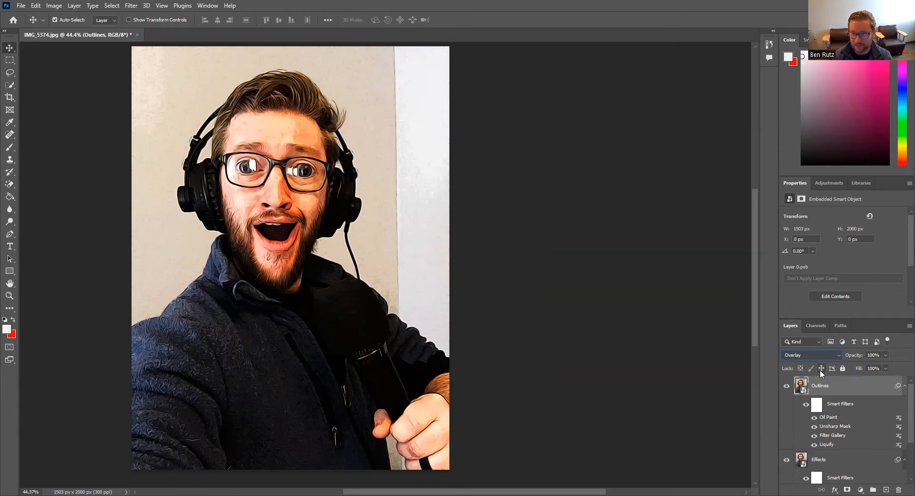
Lower the opacity of the Outlines layer to 37%
click(869, 355)
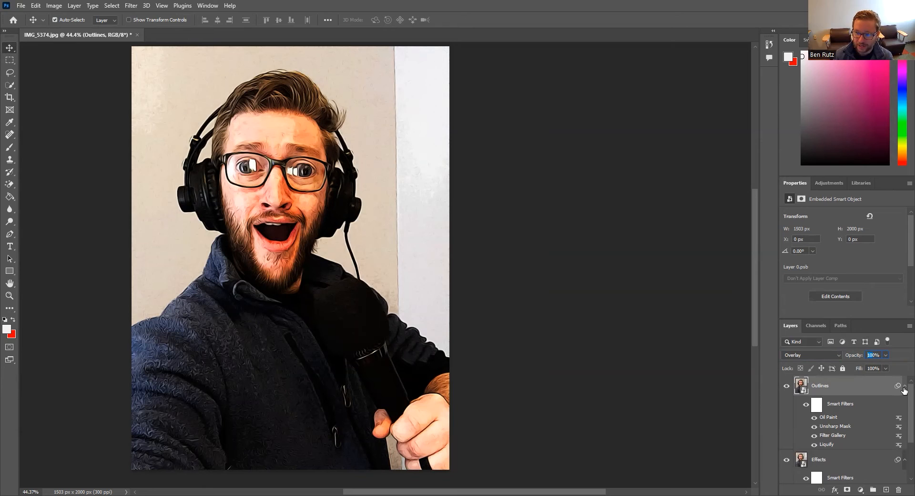
click(884, 355)
mouse_move(887, 366)
mouse_down()
mouse_move(848, 370)
mouse_move(877, 366)
mouse_up()
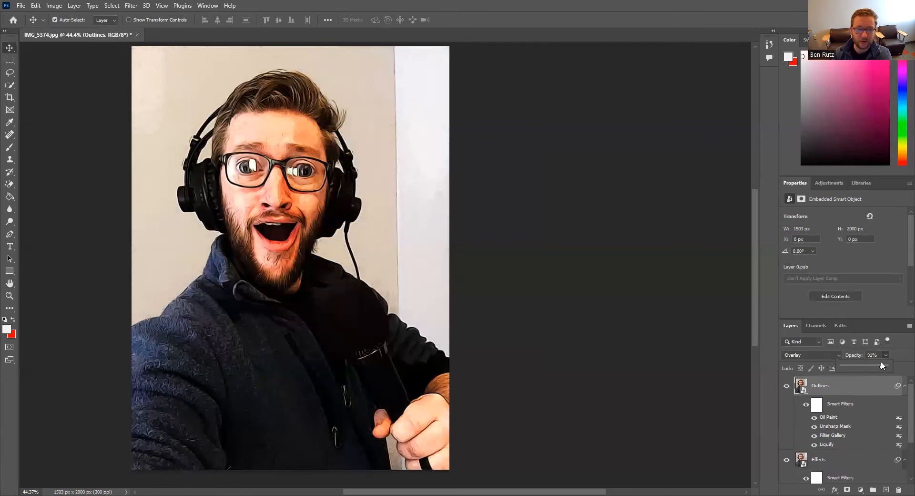
drag(852, 366, 859, 368)
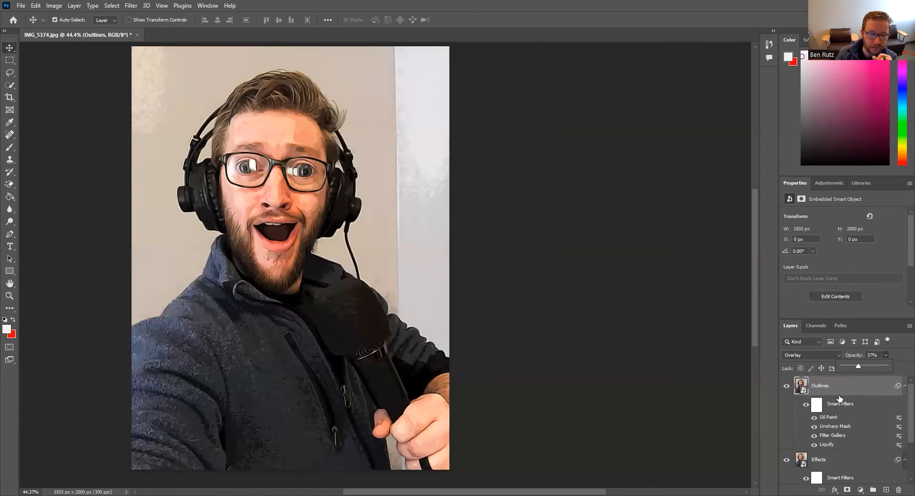
click(216, 387)
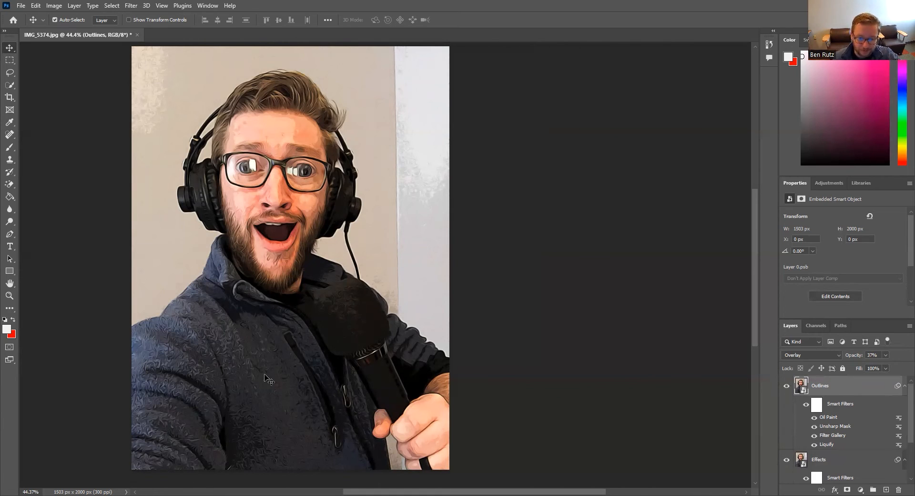
scroll(431, 413, up, 1)
scroll(428, 421, up, 4)
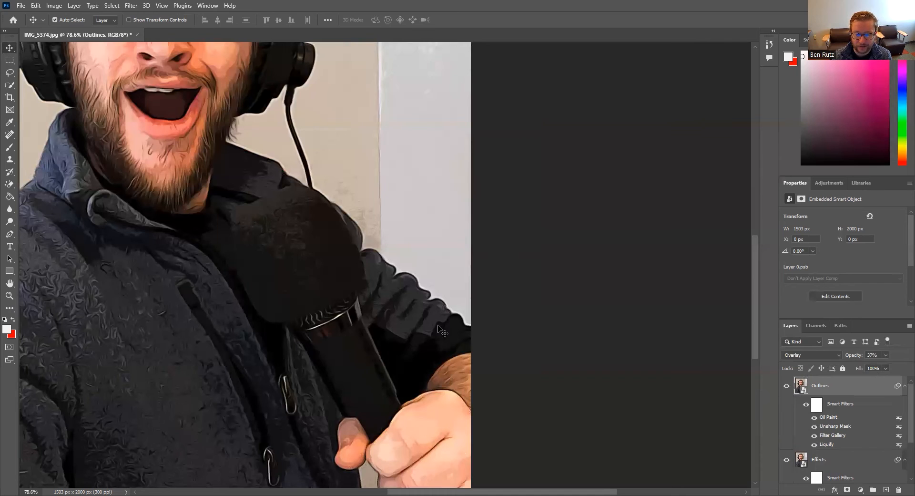
scroll(312, 259, down, 3)
scroll(309, 275, down, 2)
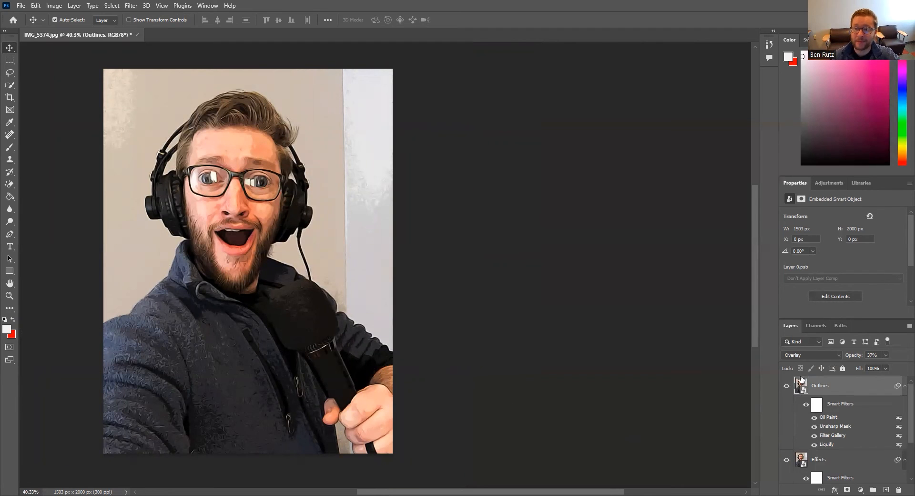
click(132, 6)
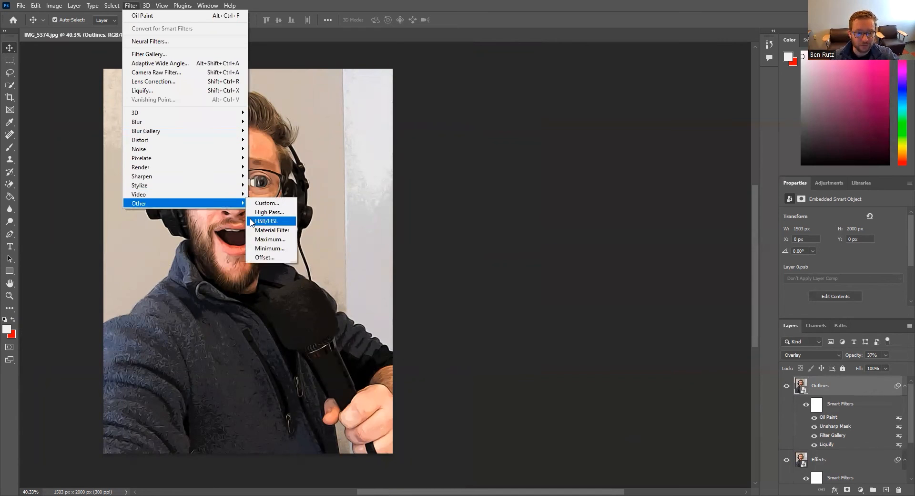
click(492, 227)
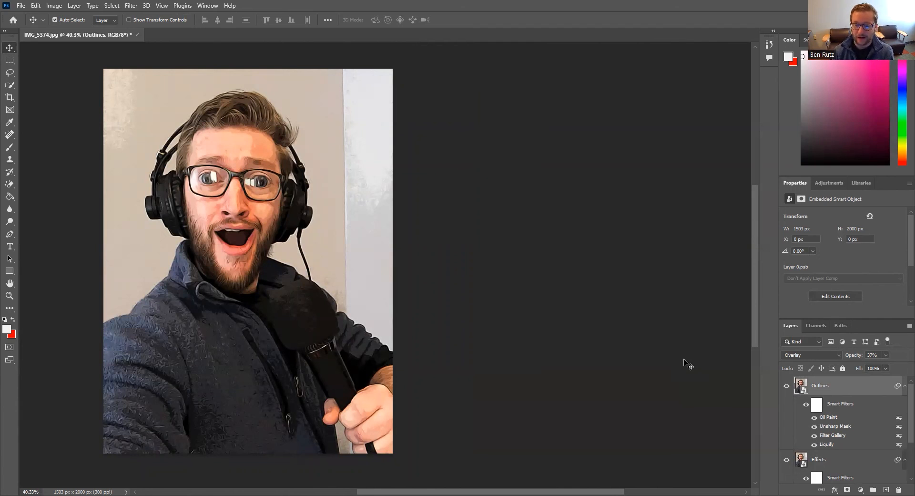
Hide the Outlines layer and show it again to compare the portrait with and without its overlay
click(787, 387)
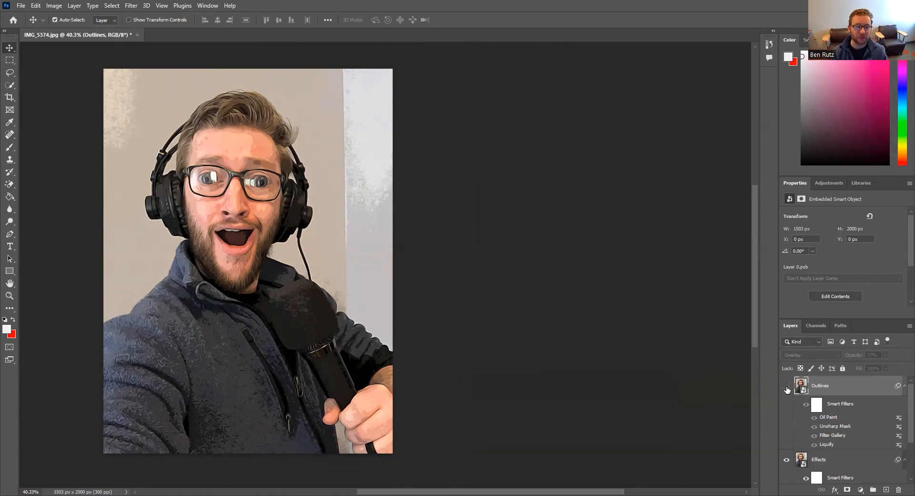
click(787, 387)
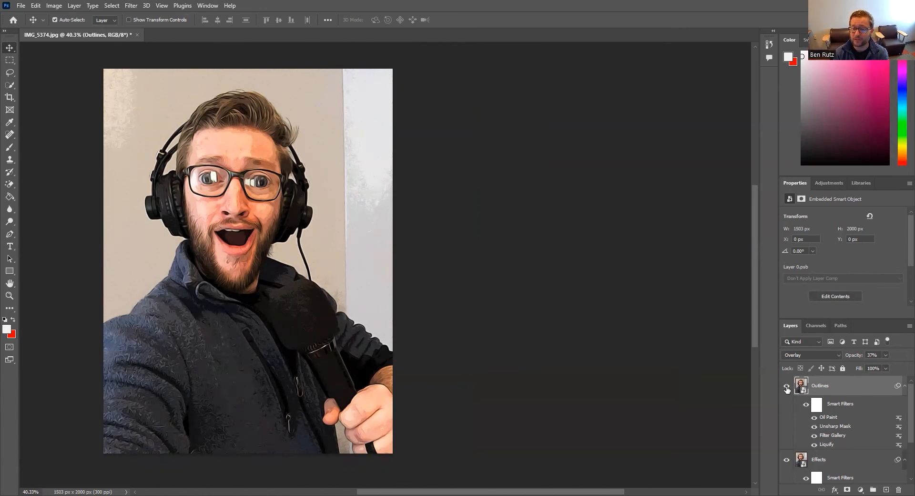
scroll(821, 395, down, 3)
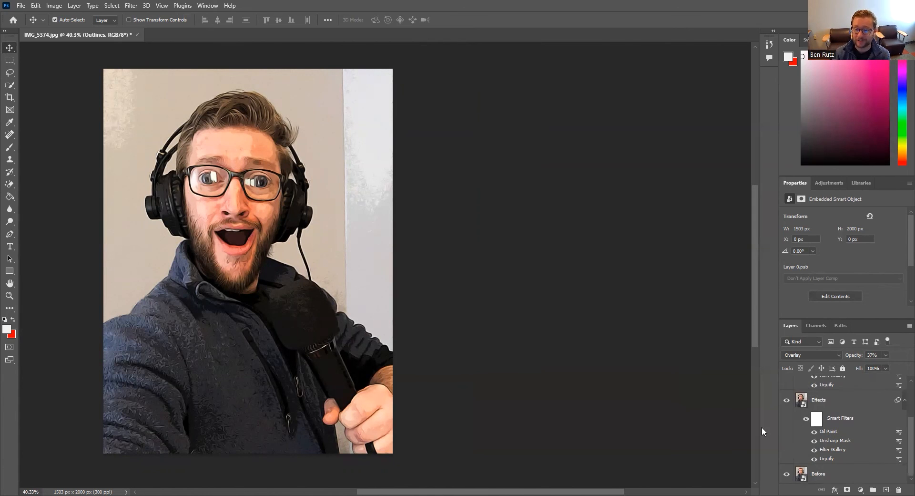
click(133, 9)
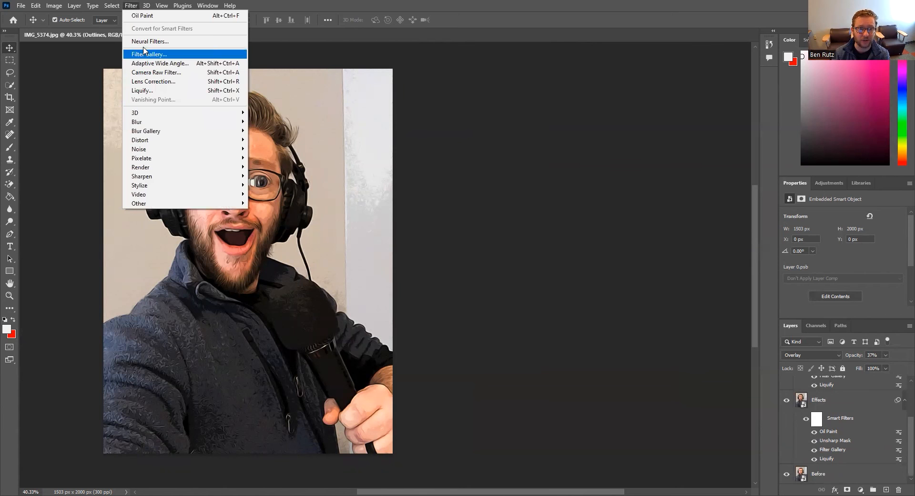
click(150, 55)
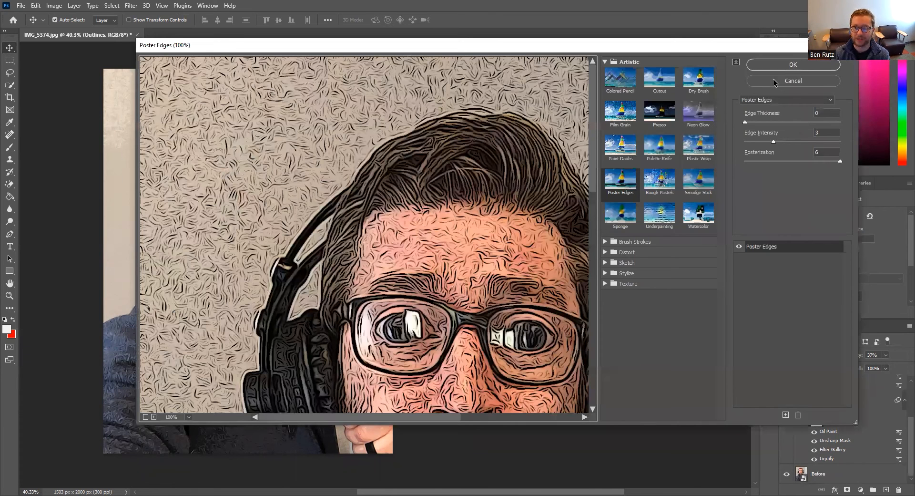
click(772, 82)
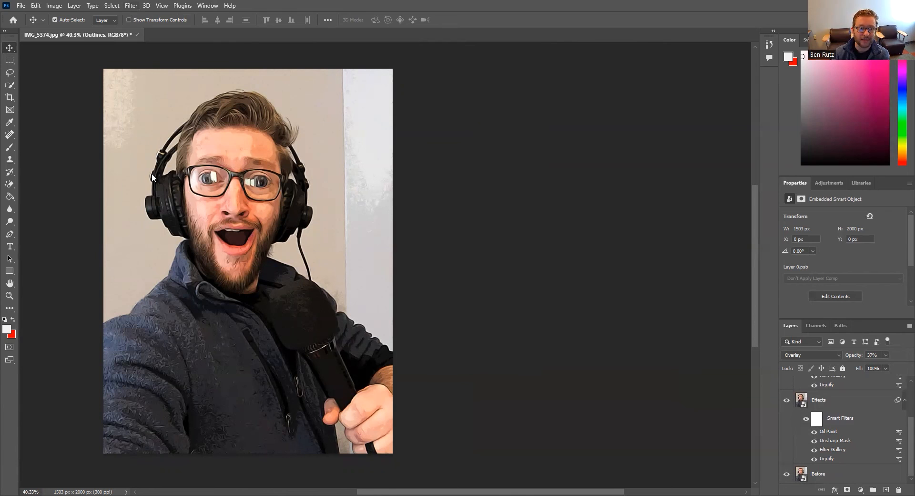
click(131, 6)
mouse_move(214, 185)
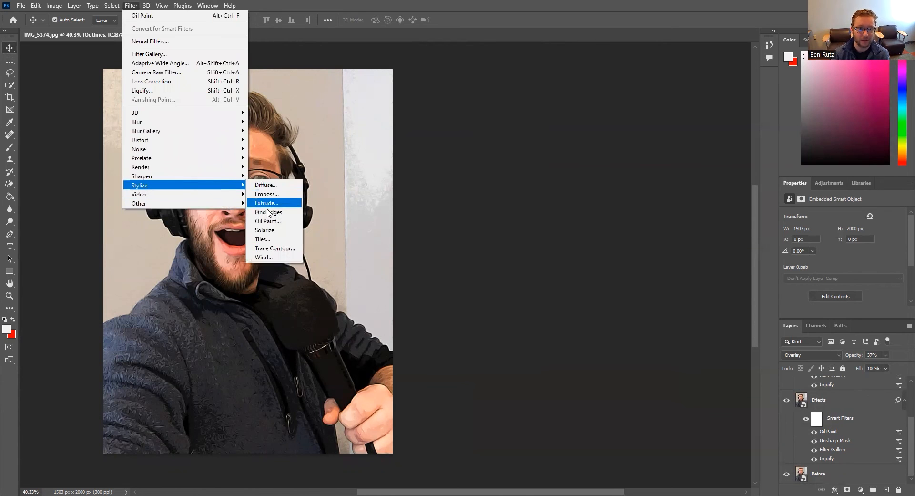
click(494, 163)
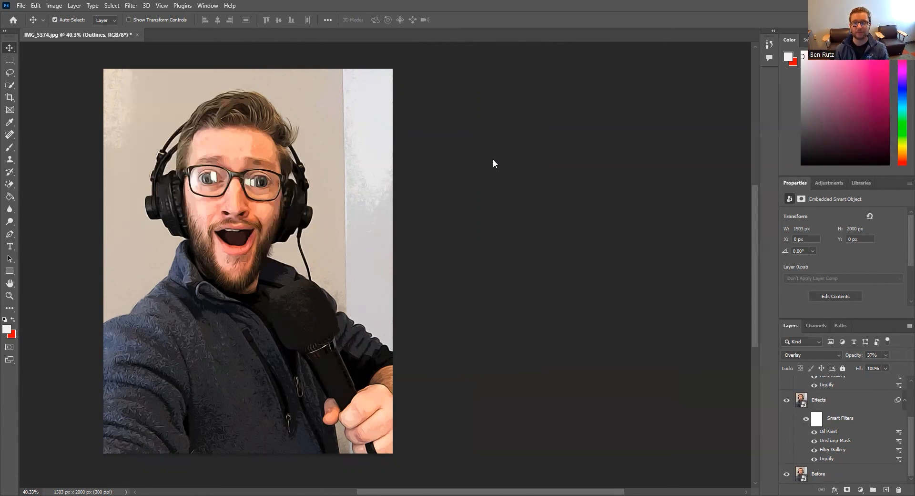